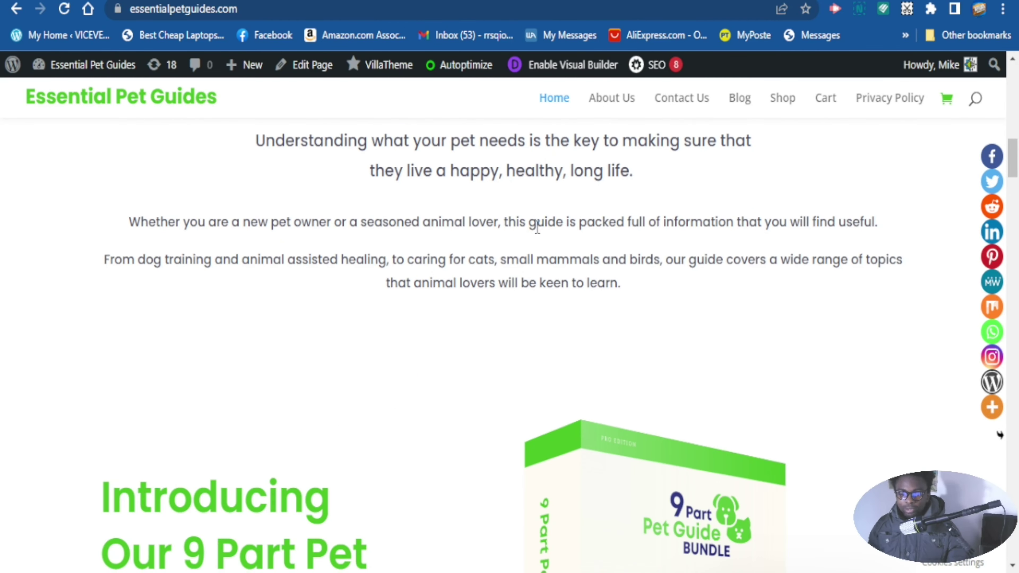
# Examine the home page's 9 Part Pet Guide Bundle section and its purchase button showing the price
pyautogui.scroll(-14, 538, 228)
pyautogui.scroll(3, 441, 248)
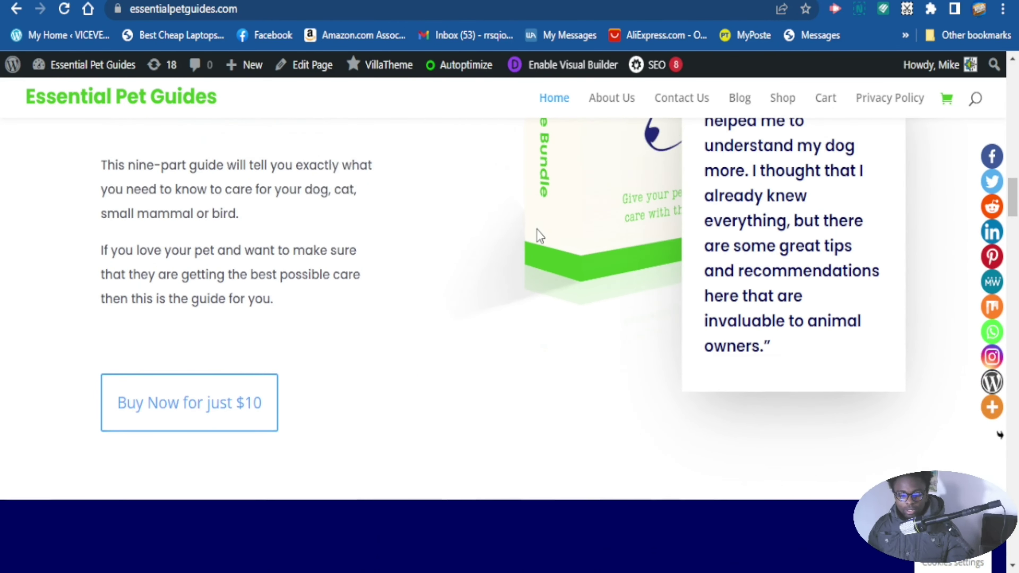
pyautogui.scroll(-2, 241, 341)
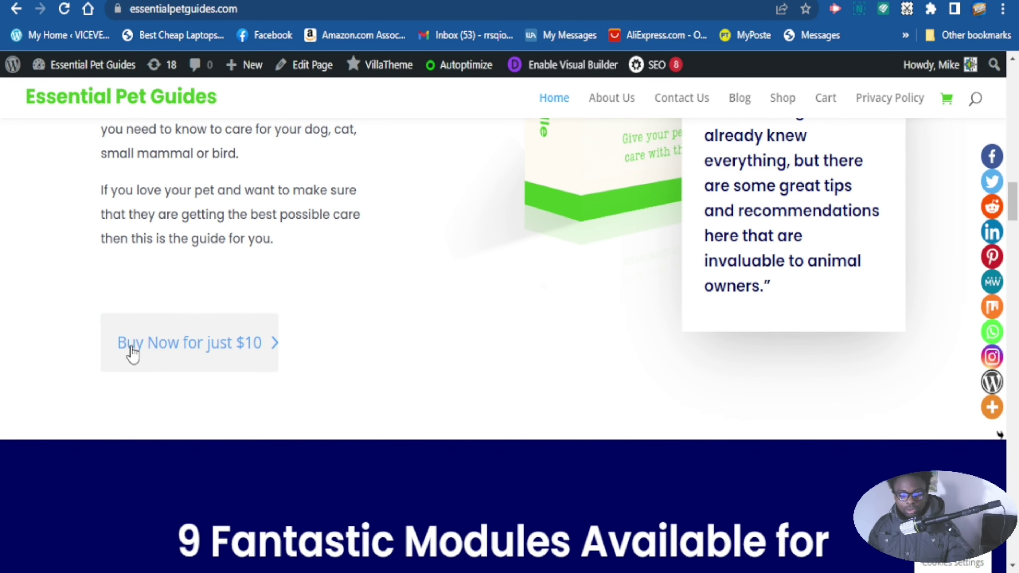
pyautogui.scroll(13, 445, 351)
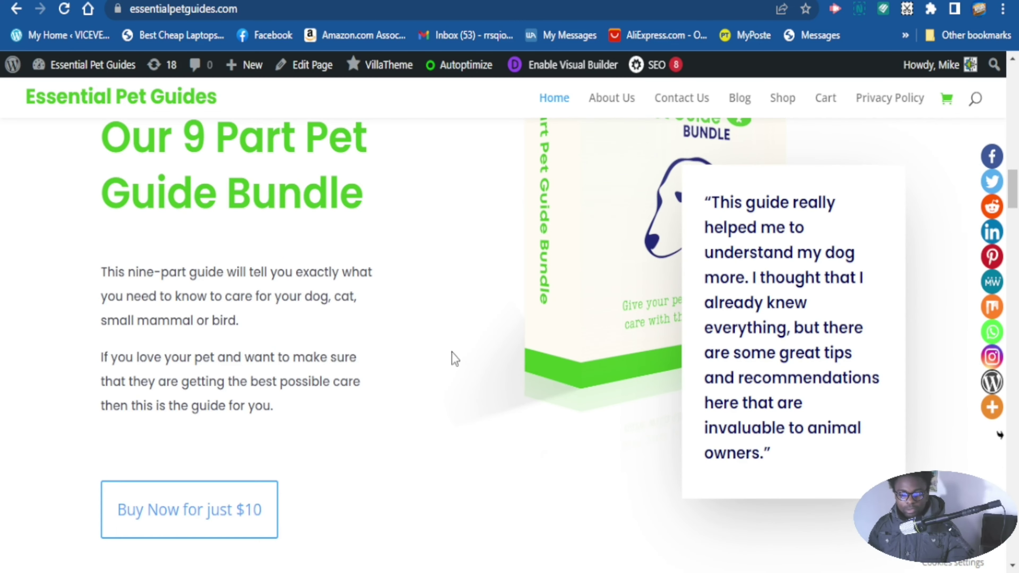
pyautogui.scroll(-14, 447, 356)
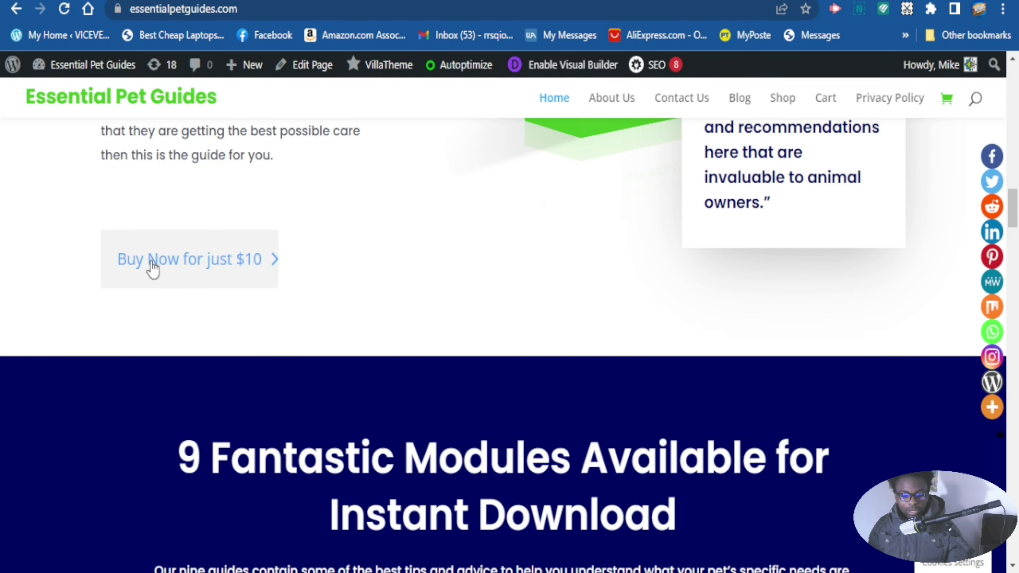
pyautogui.scroll(2, 300, 277)
pyautogui.scroll(9, 305, 283)
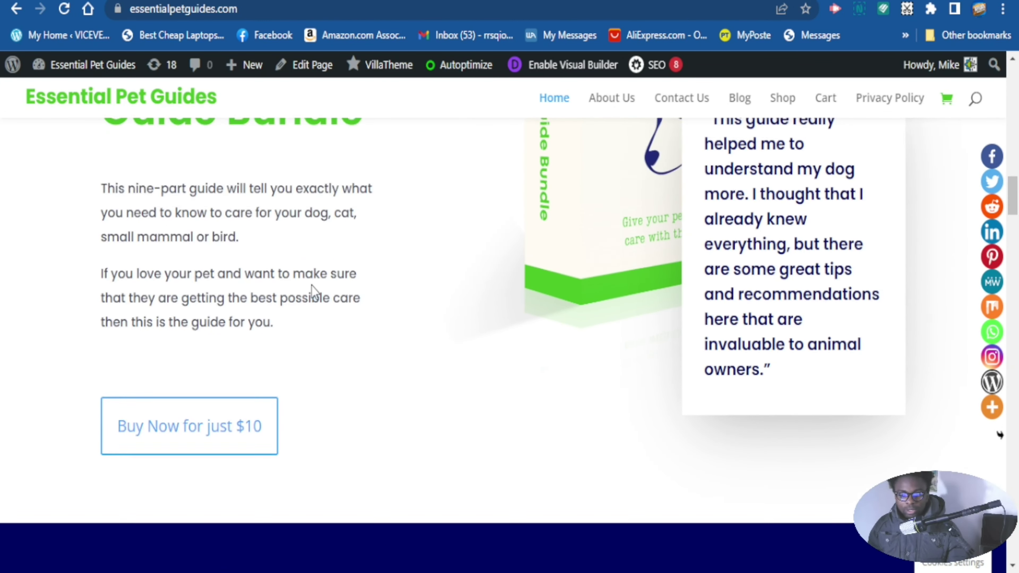
pyautogui.scroll(13, 311, 293)
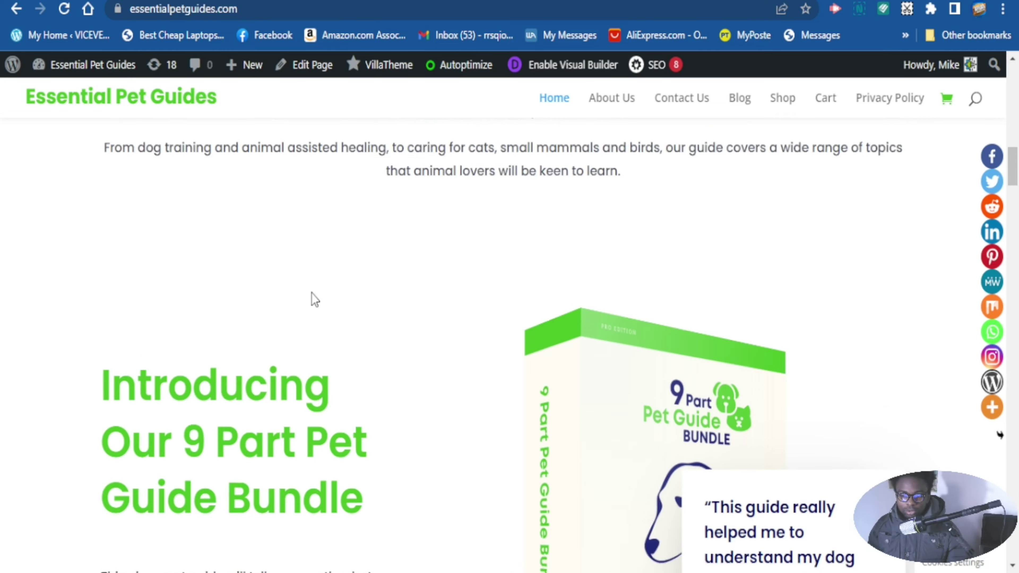
pyautogui.scroll(7, 521, 252)
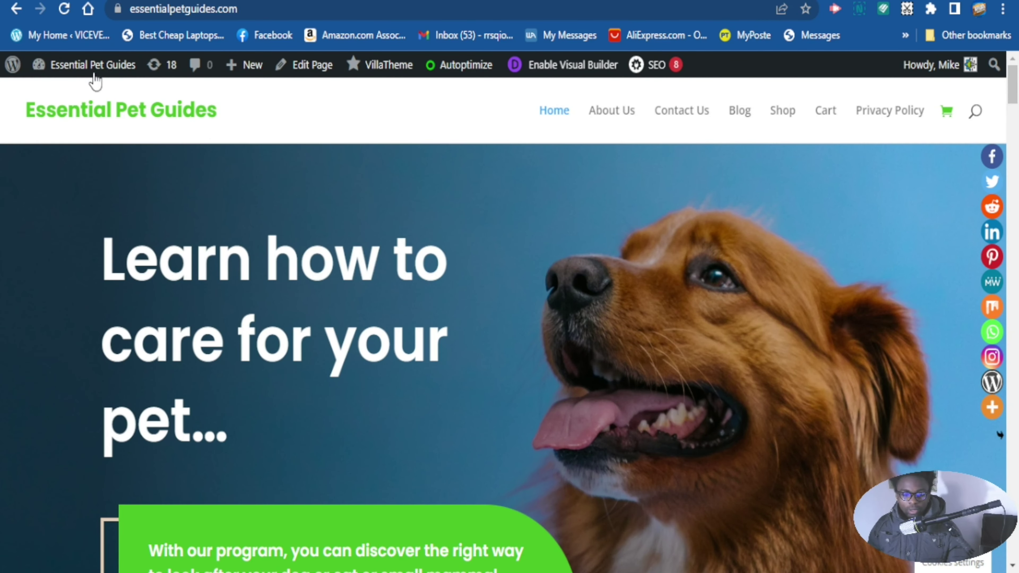
# Go to the Essential Pet Guides admin dashboard and open the list of all products
pyautogui.moveTo(95, 71)
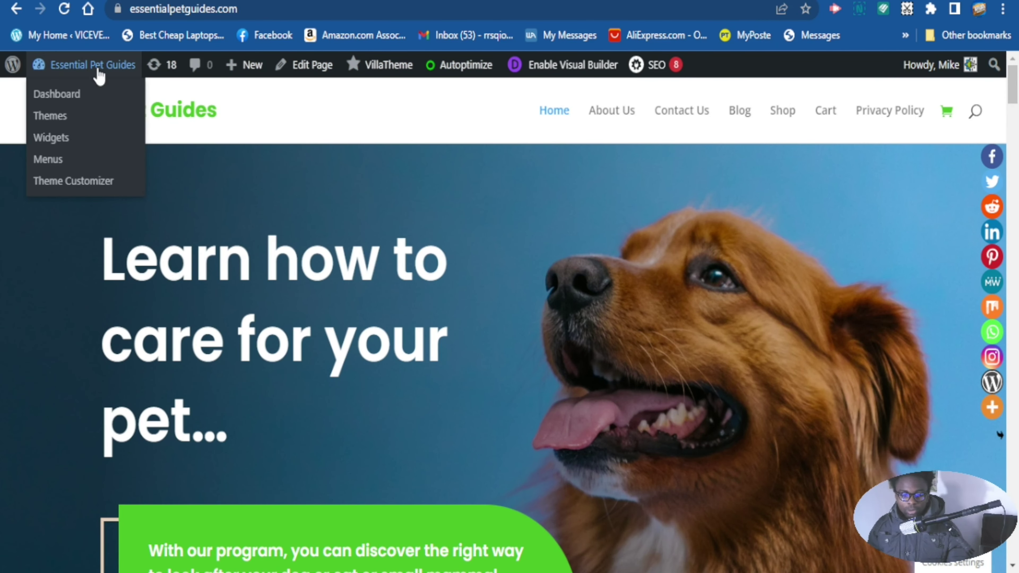
pyautogui.click(58, 94)
pyautogui.scroll(-5, 57, 166)
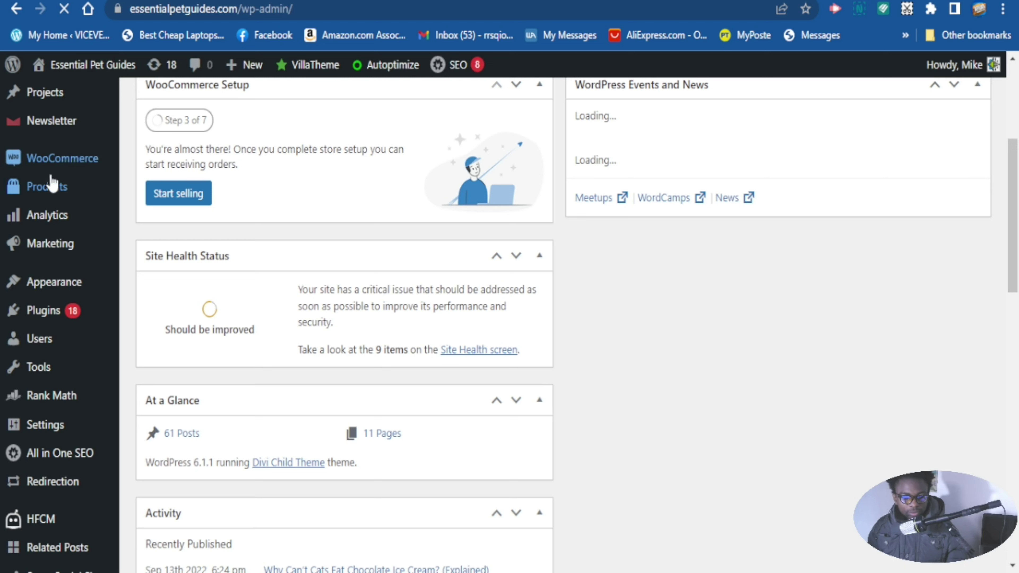
pyautogui.moveTo(49, 193)
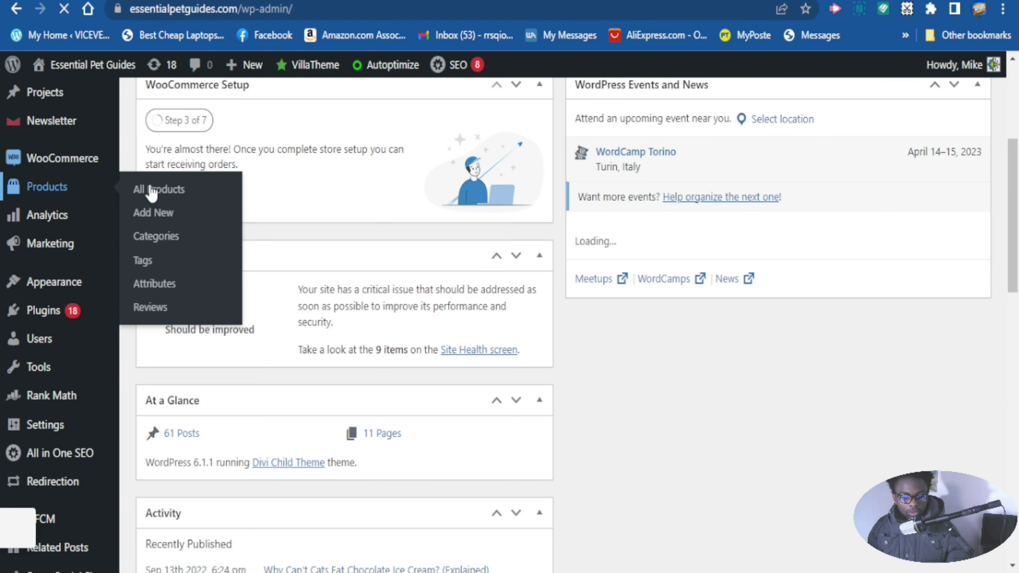
pyautogui.scroll(-1, 157, 187)
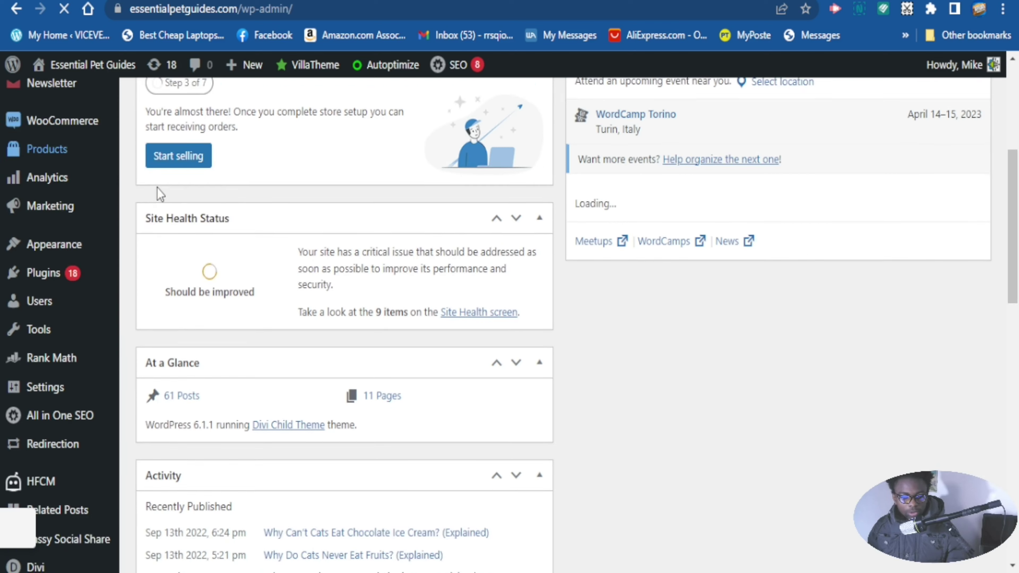
pyautogui.click(49, 148)
pyautogui.scroll(-1, 49, 147)
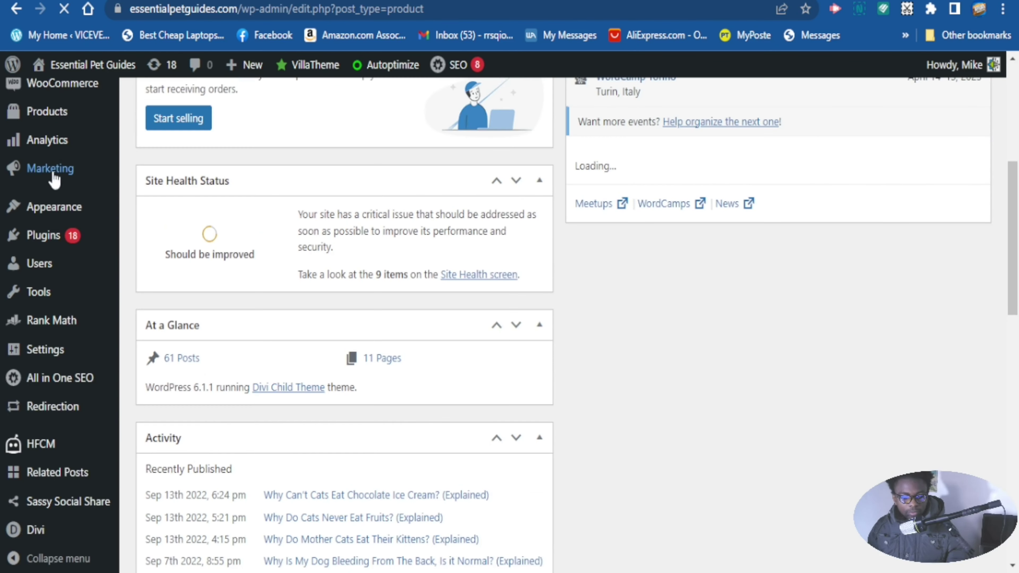
pyautogui.scroll(2, 50, 169)
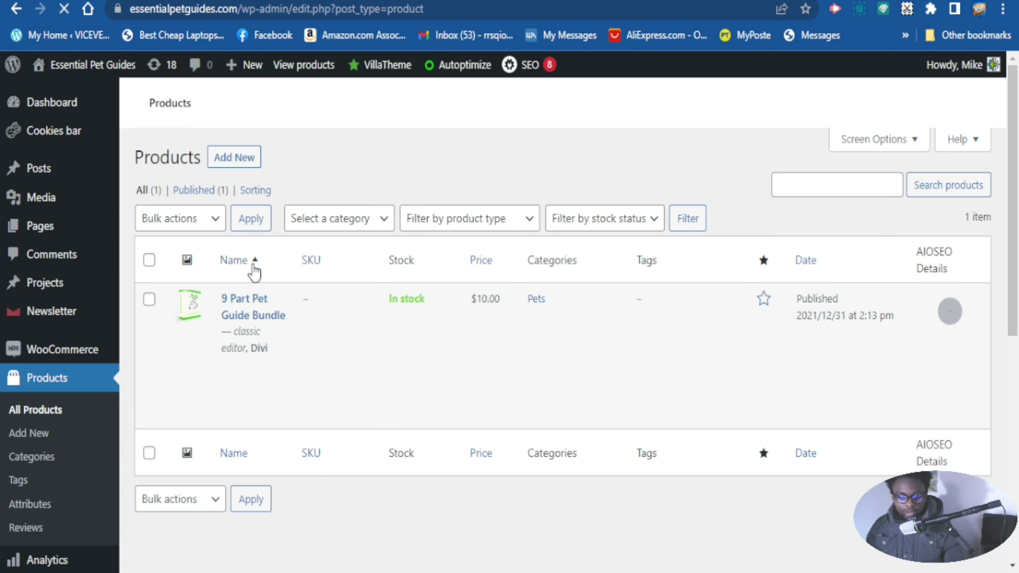
pyautogui.scroll(-2, 257, 289)
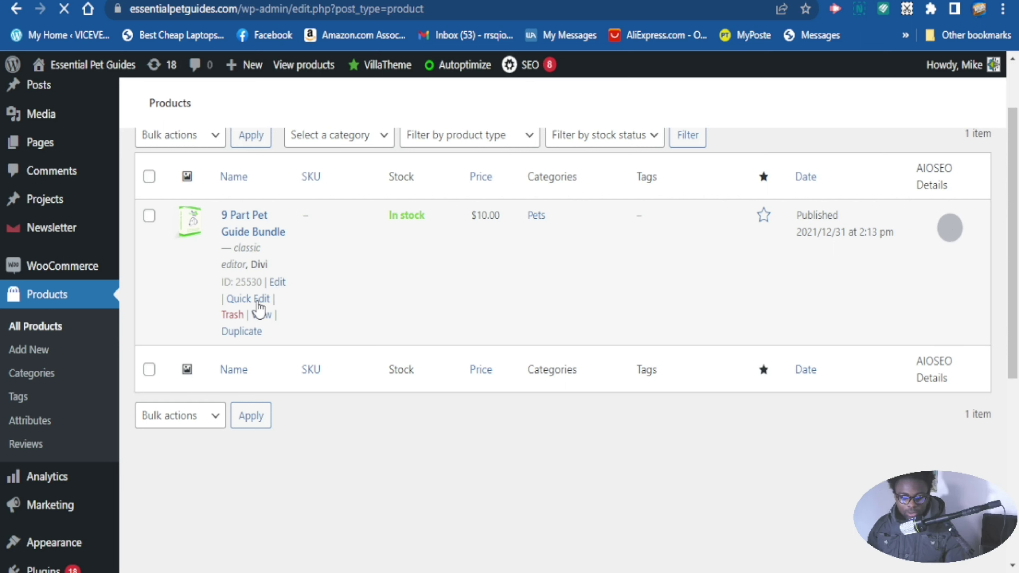
pyautogui.click(278, 284)
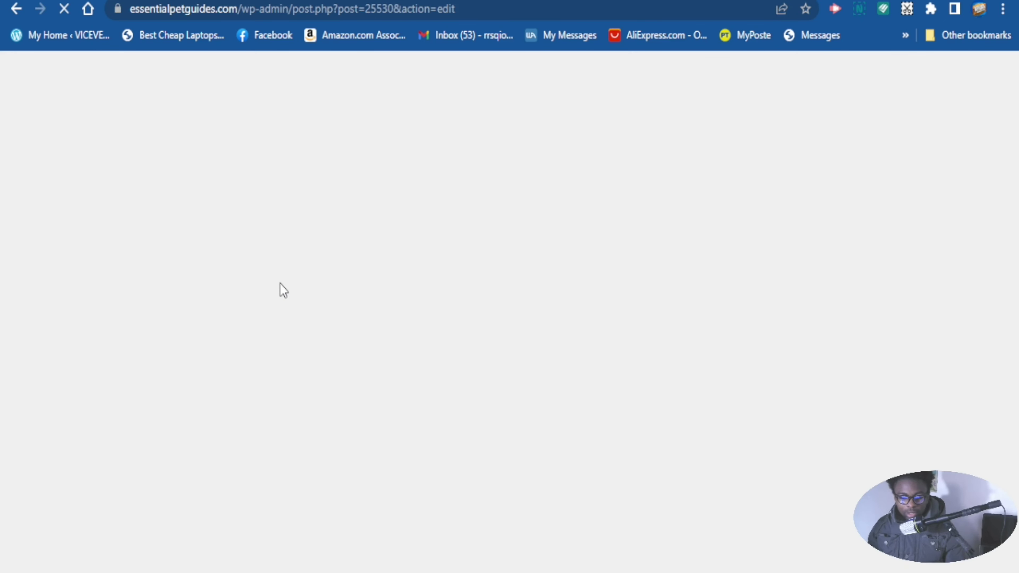
pyautogui.hotkey('alt', 'Left')
# Set the regular price of the 9 Part Pet Guide Bundle to 25 in its quick edit form
pyautogui.scroll(5, 443, 330)
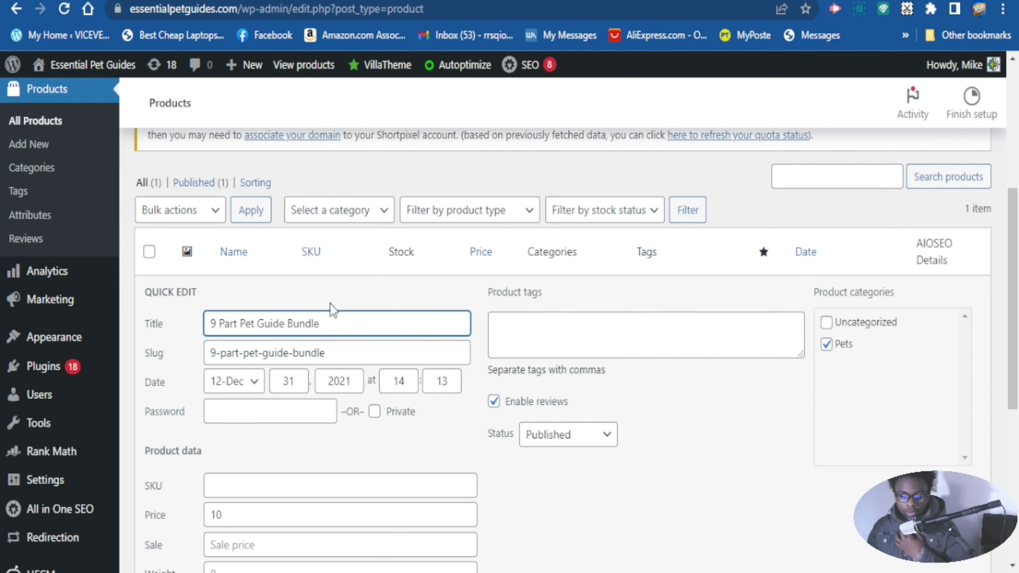
pyautogui.scroll(-2, 309, 311)
pyautogui.scroll(2, 325, 296)
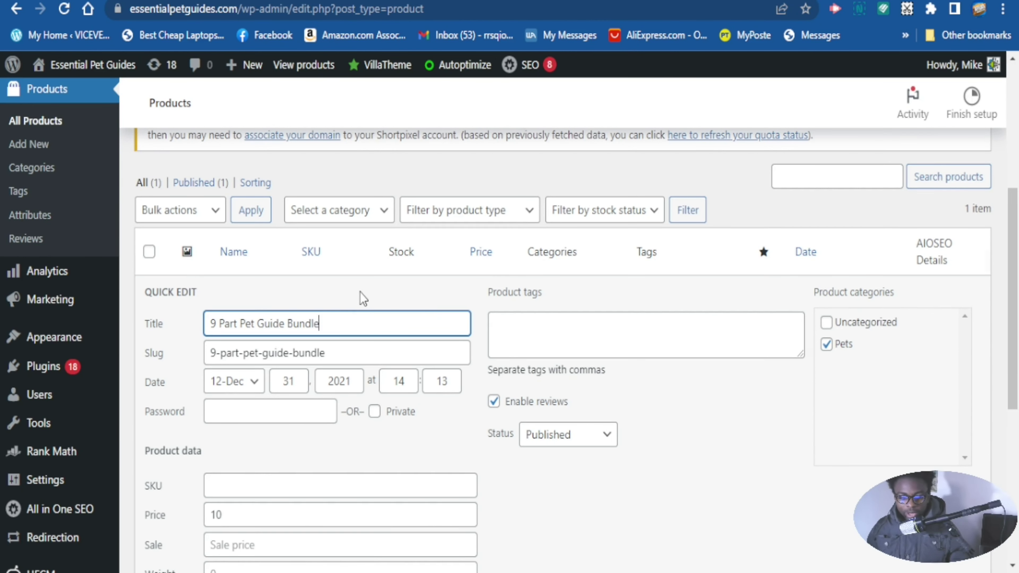
pyautogui.scroll(-2, 359, 295)
pyautogui.scroll(-4, 360, 283)
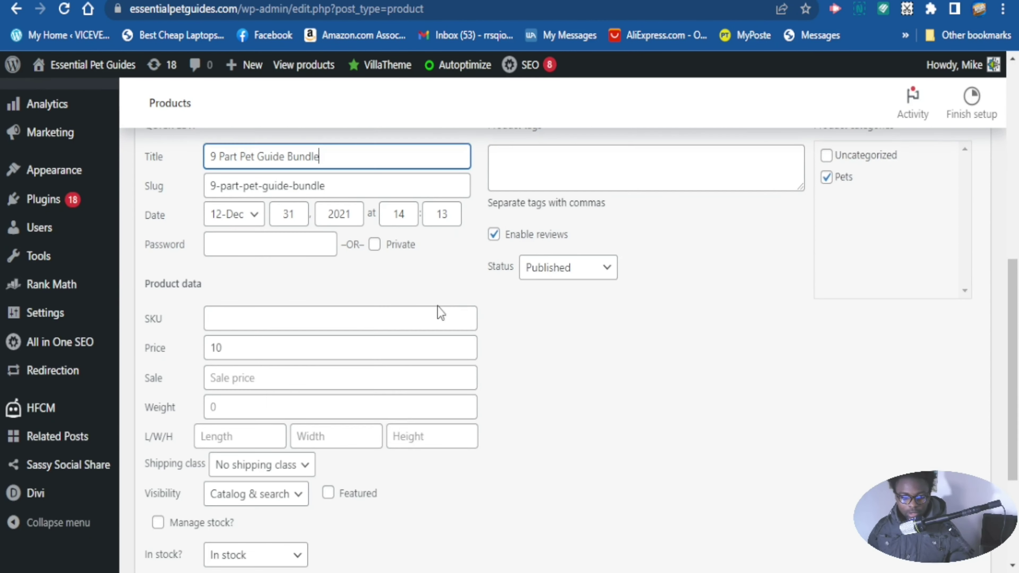
pyautogui.scroll(2, 297, 305)
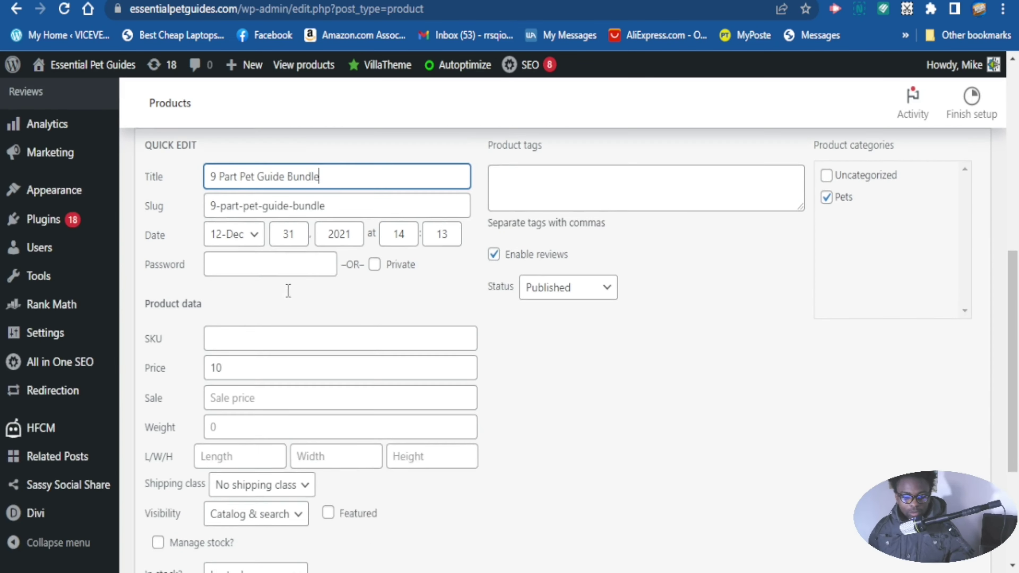
pyautogui.scroll(-2, 240, 321)
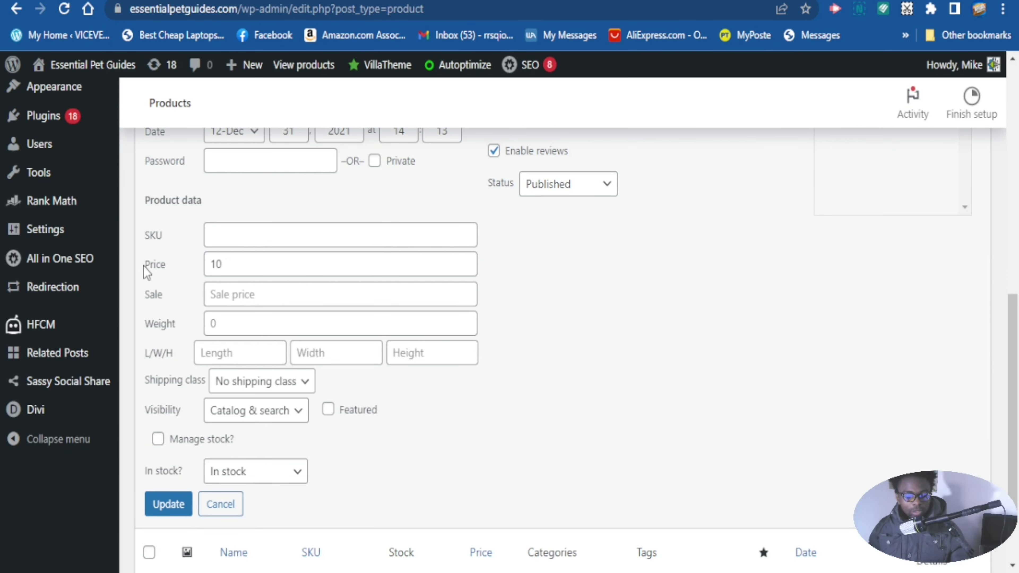
pyautogui.click(222, 265)
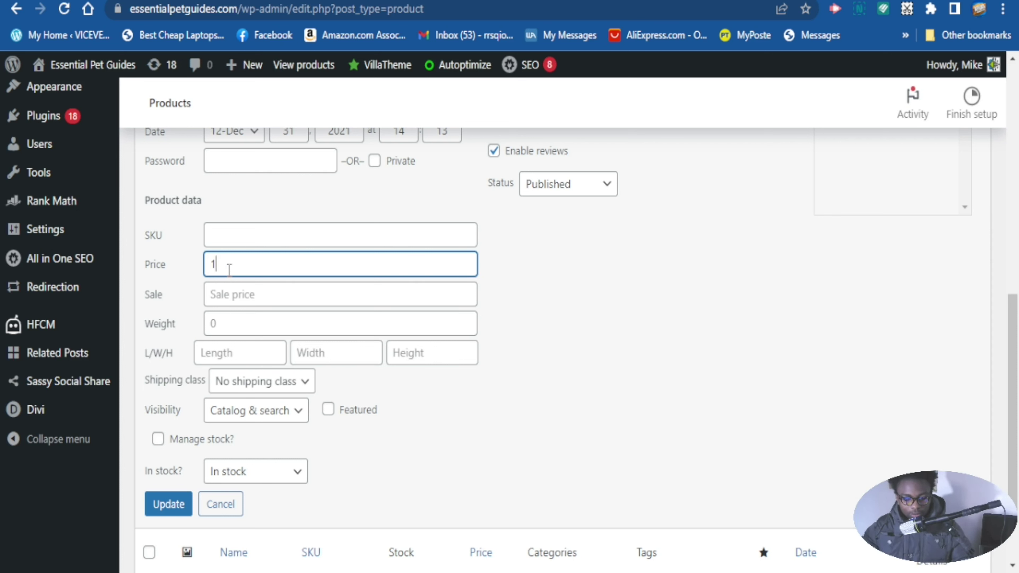
pyautogui.press('BackSpace')
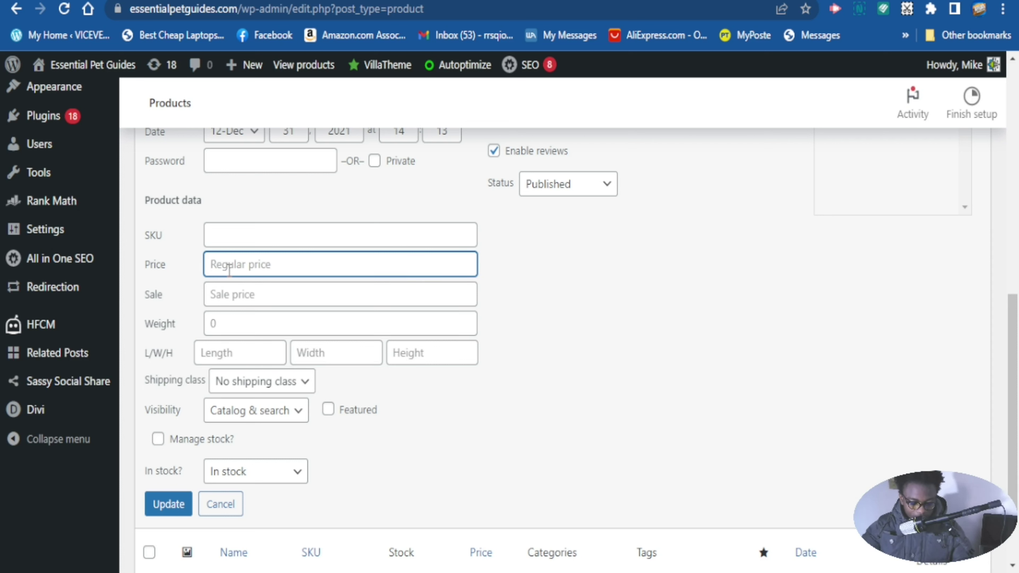
pyautogui.write('25')
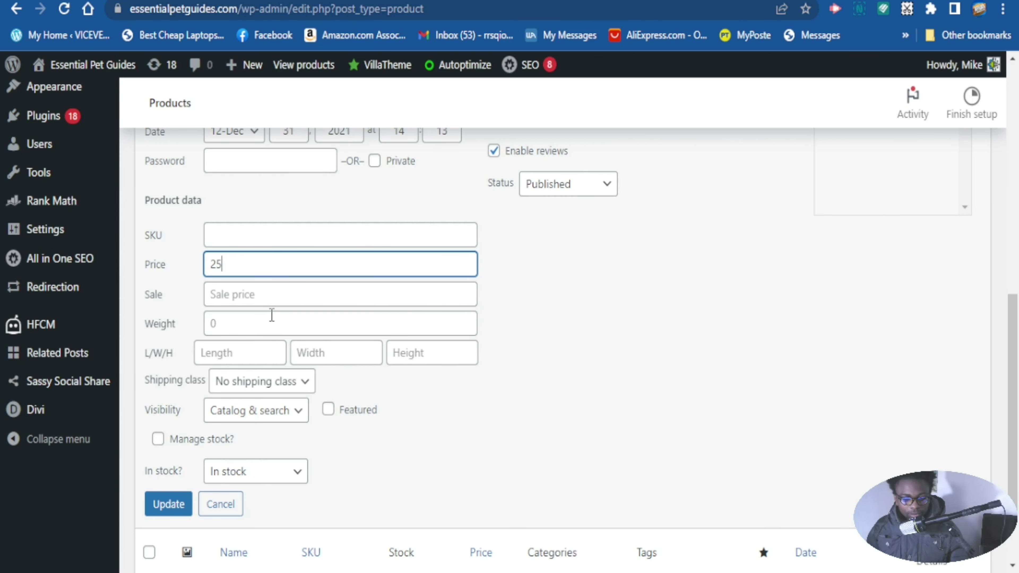
# Review the product's quick edit fields, from title, slug and date down to visibility and stock status
pyautogui.scroll(4, 246, 294)
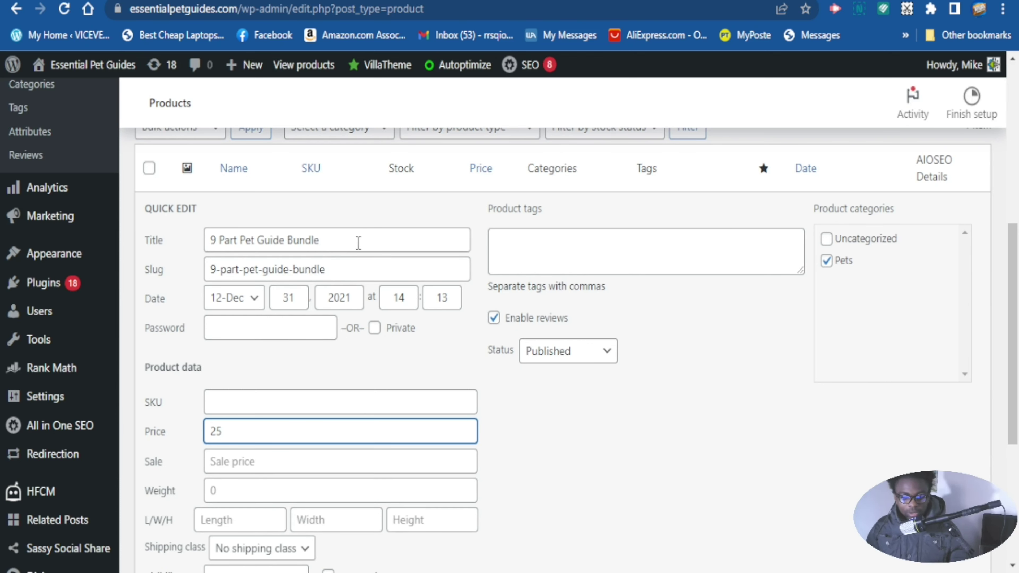
pyautogui.scroll(2, 334, 246)
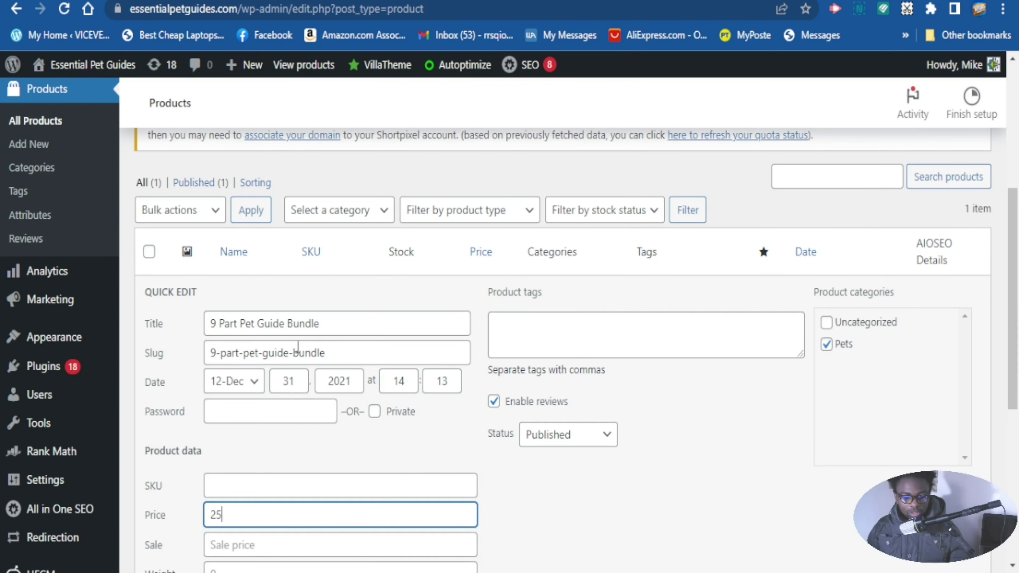
pyautogui.scroll(-2, 349, 350)
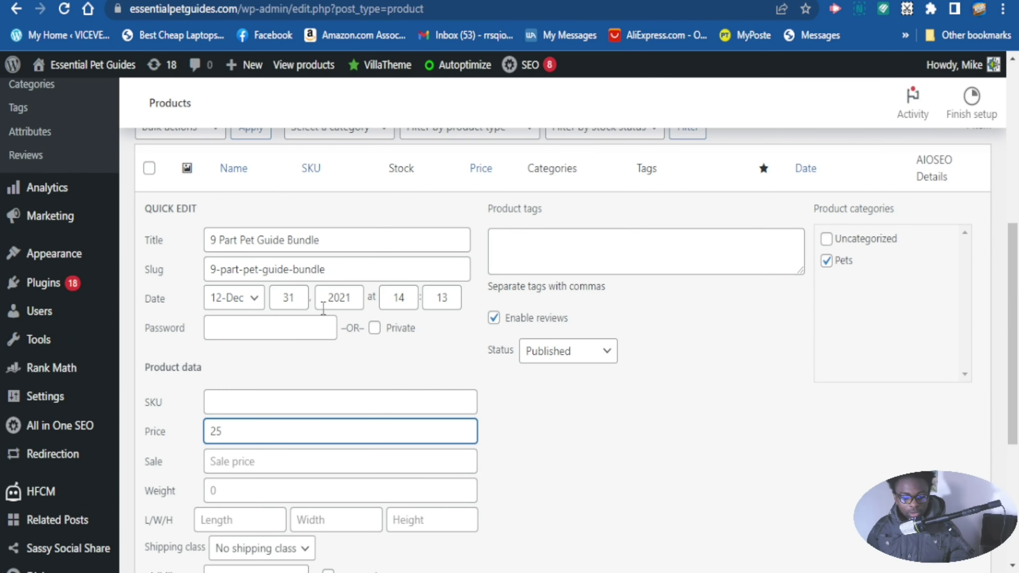
pyautogui.scroll(-2, 277, 355)
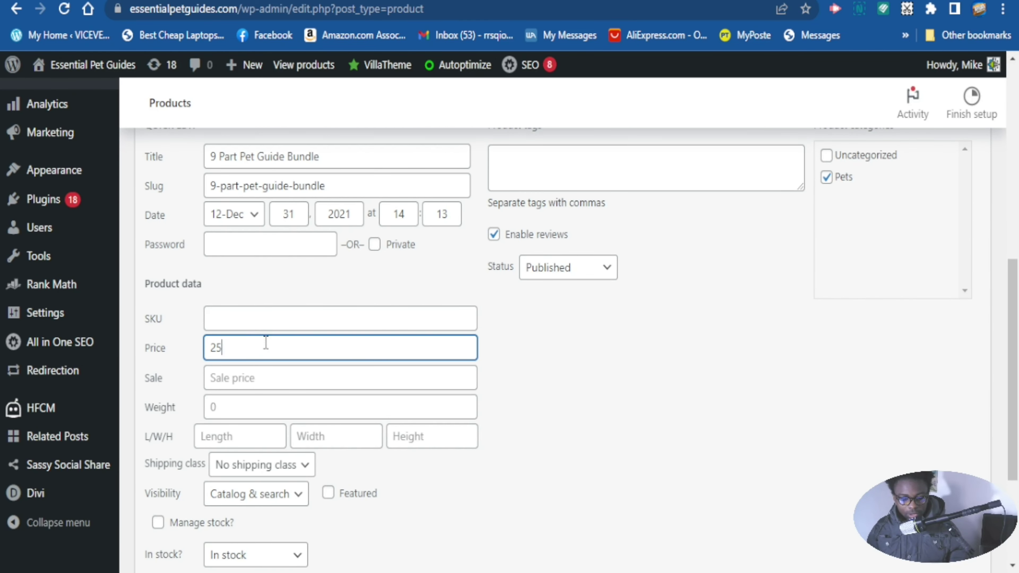
pyautogui.scroll(-2, 243, 355)
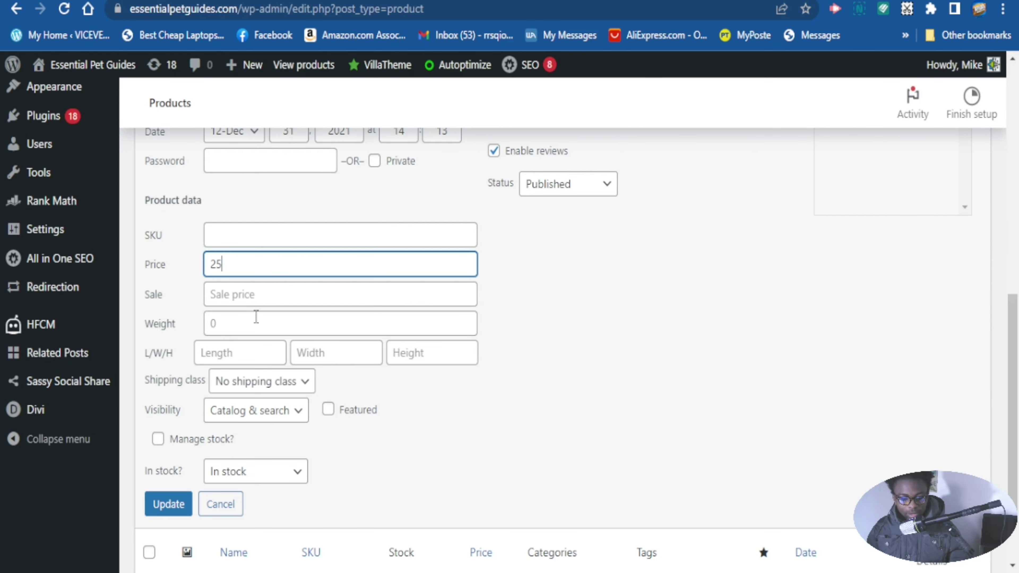
pyautogui.scroll(-2, 222, 332)
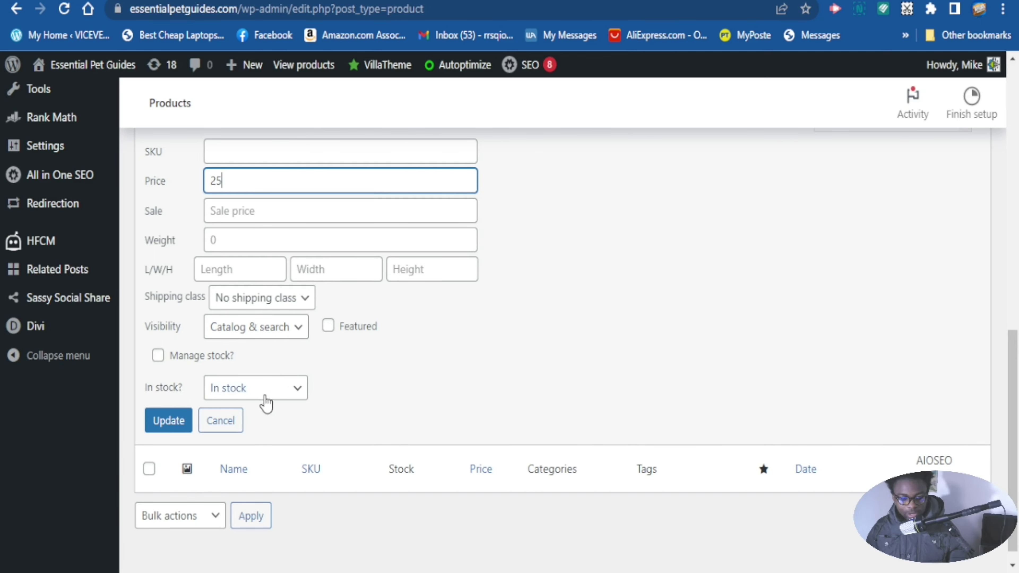
pyautogui.scroll(5, 257, 411)
pyautogui.scroll(3, 416, 377)
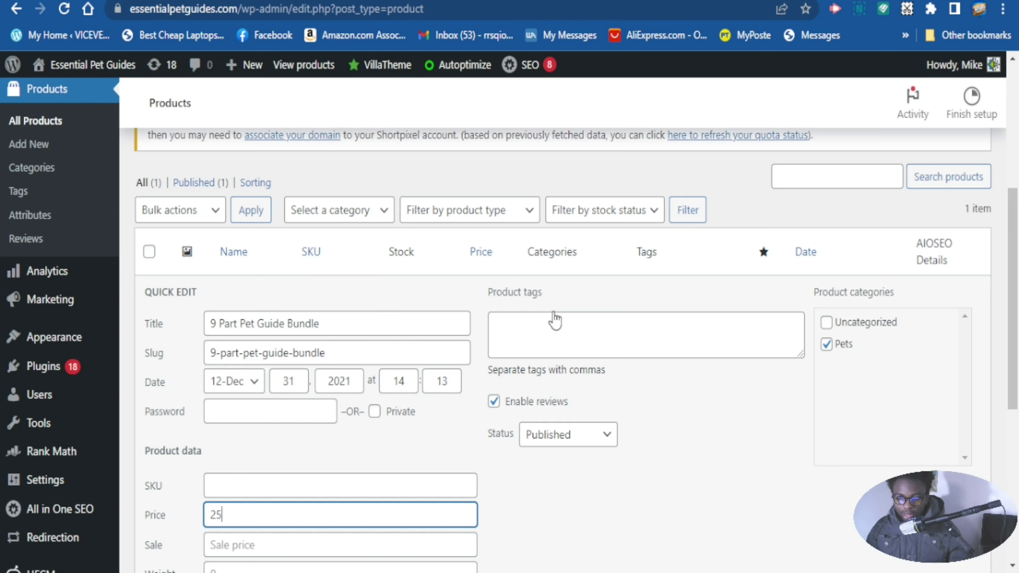
# Enter "Pet Guides Book" as the product tag for the 9 Part Pet Guide Bundle
pyautogui.click(531, 320)
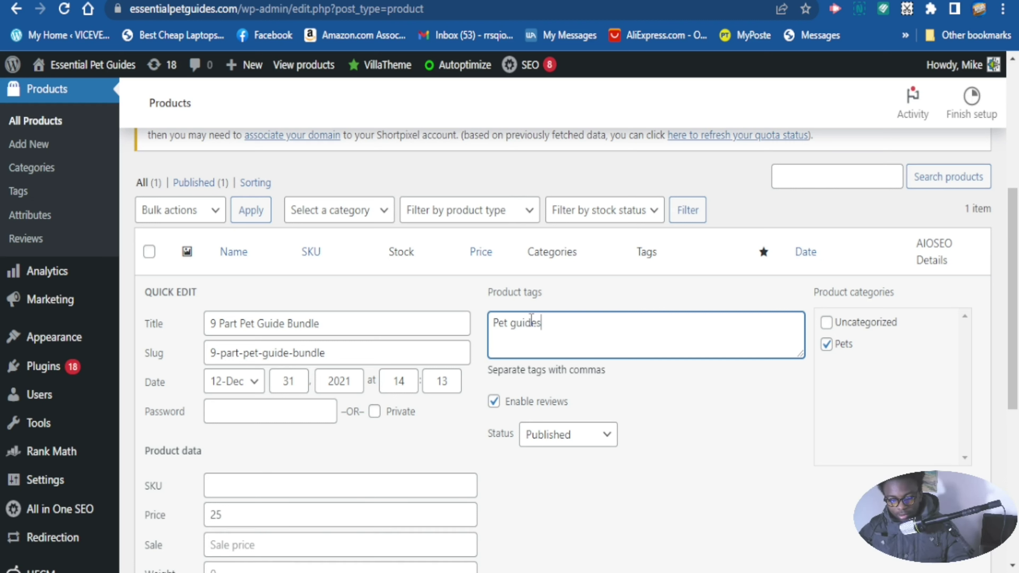
pyautogui.write('book')
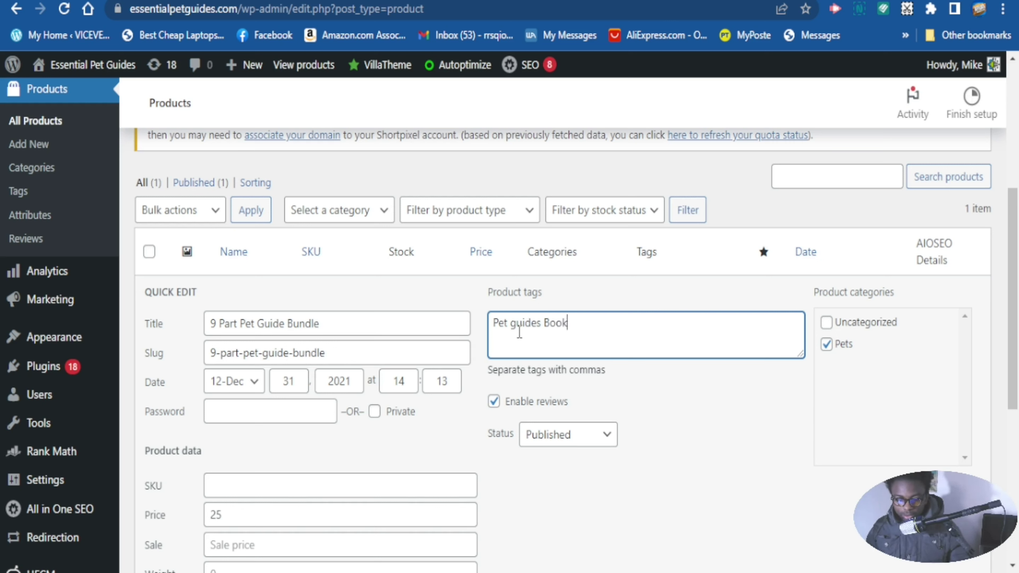
pyautogui.press('BackSpace')
pyautogui.write('b')
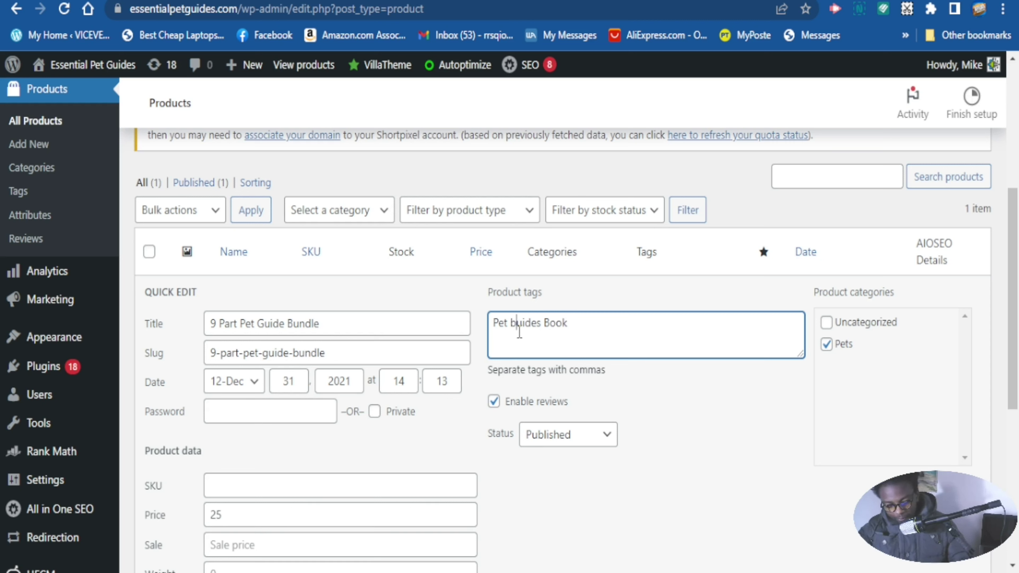
pyautogui.press('BackSpace')
pyautogui.write('B')
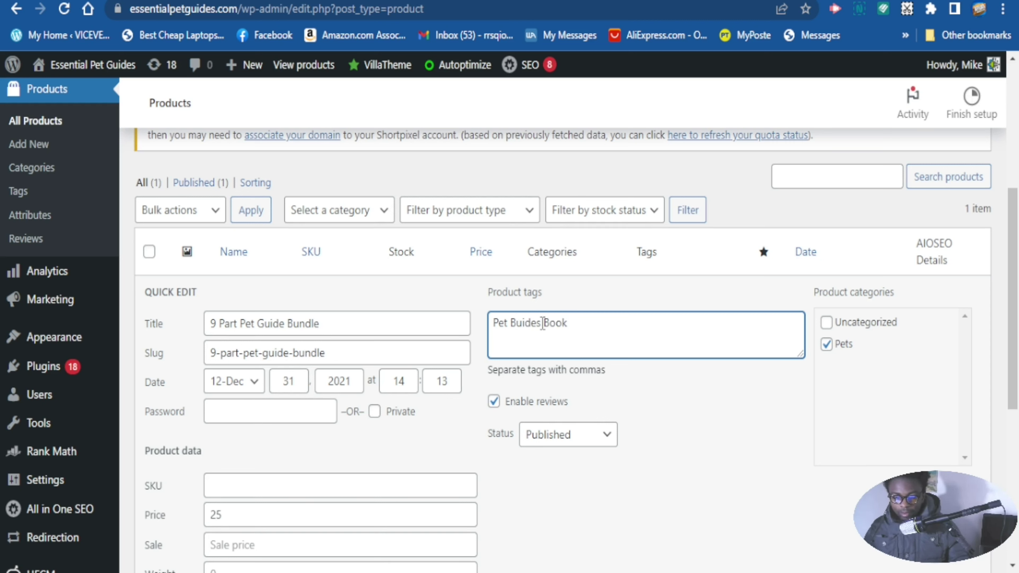
pyautogui.press('BackSpace')
pyautogui.write('G')
pyautogui.scroll(-2, 574, 324)
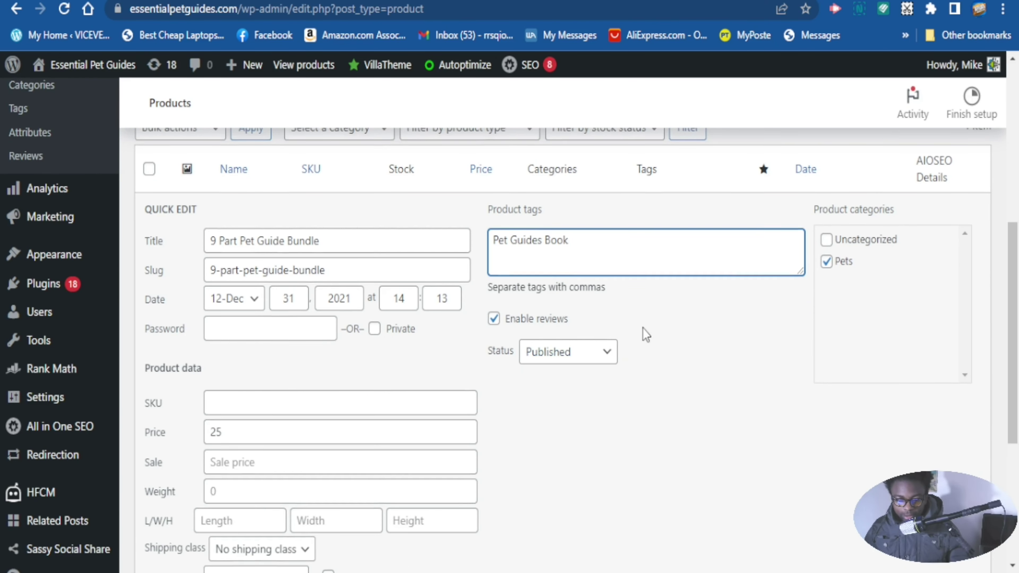
# Look over the product list's stock status, product type and category filters and its bulk actions
pyautogui.scroll(2, 643, 334)
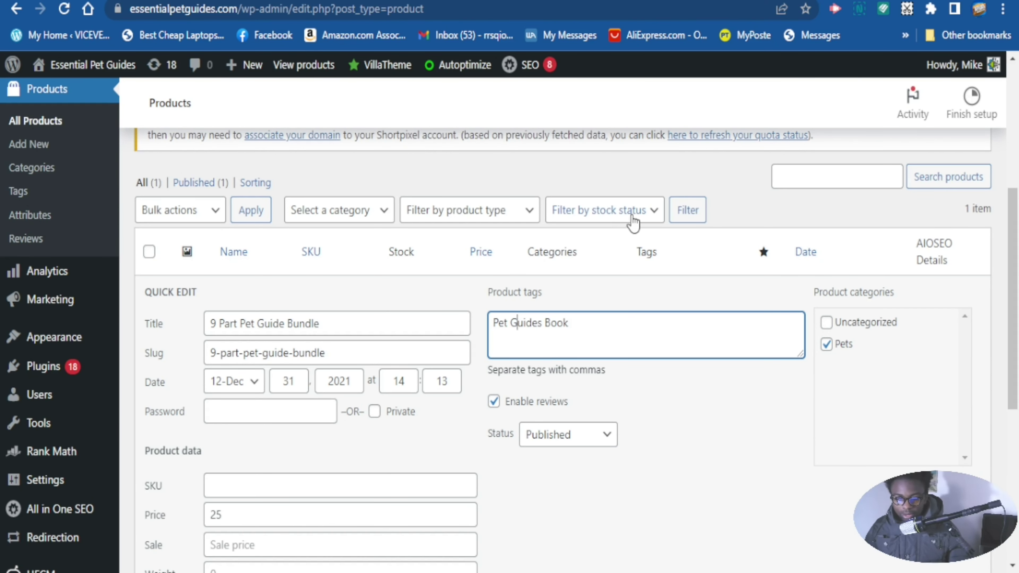
pyautogui.click(624, 218)
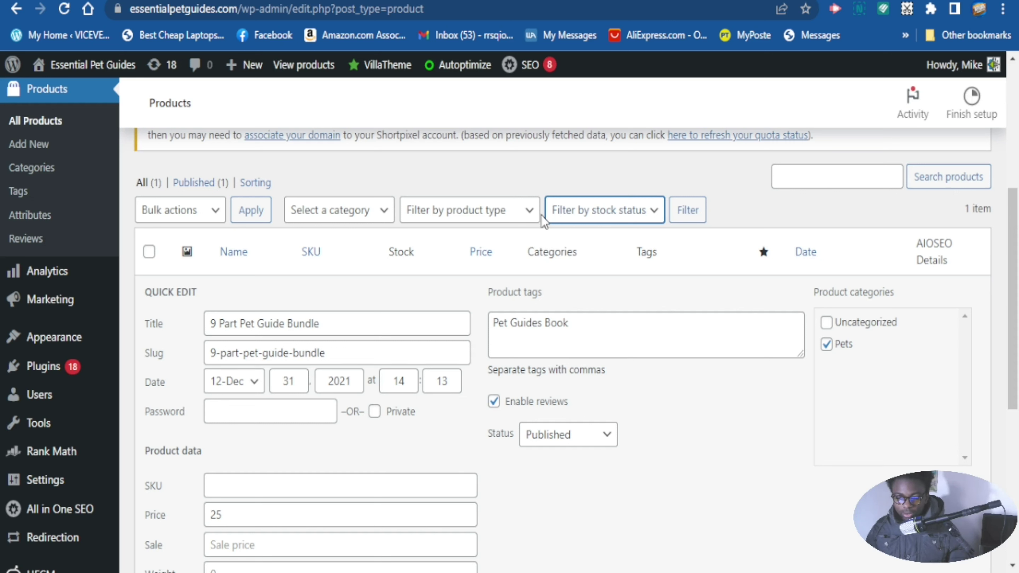
pyautogui.click(523, 223)
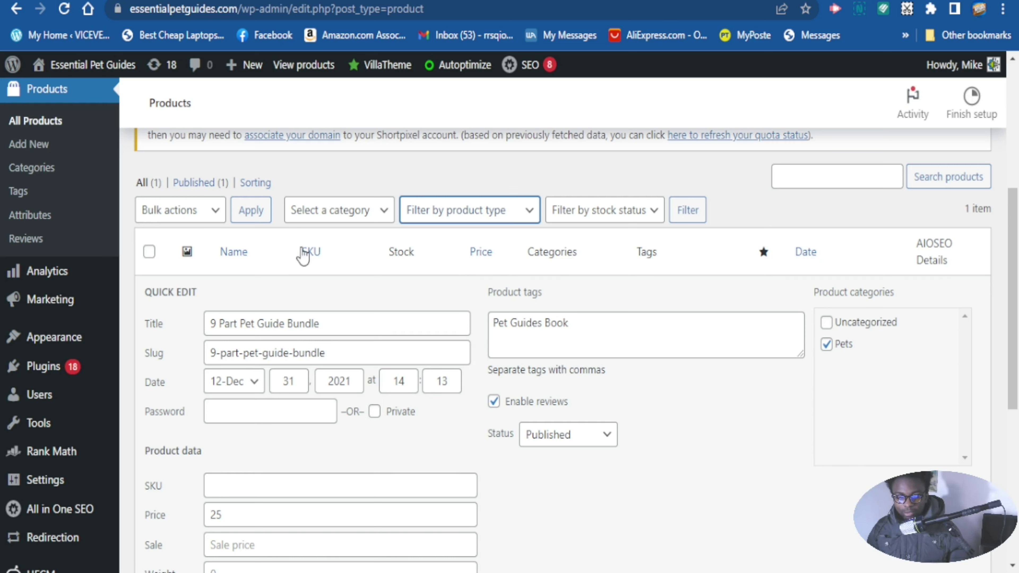
pyautogui.click(370, 217)
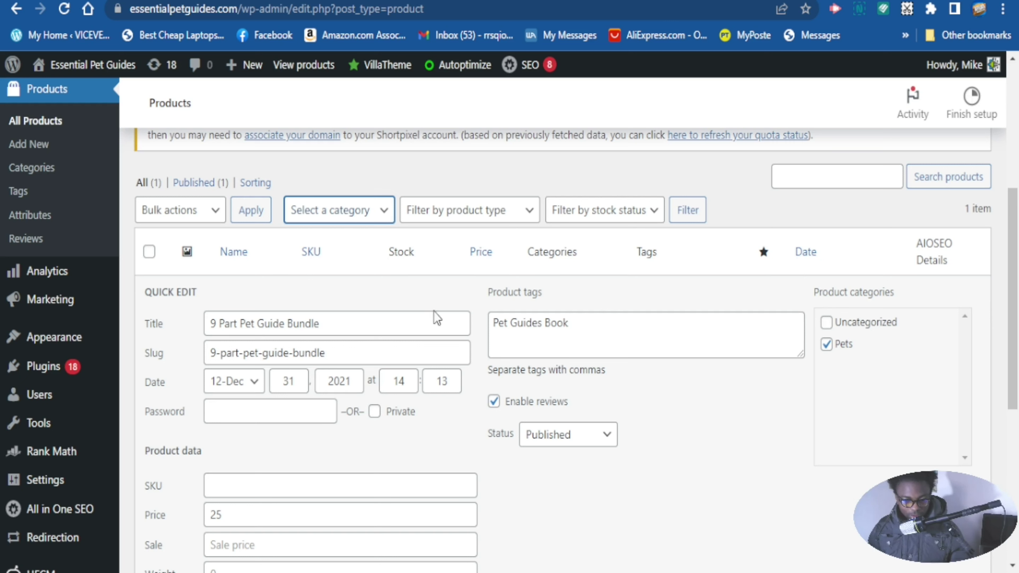
pyautogui.click(242, 288)
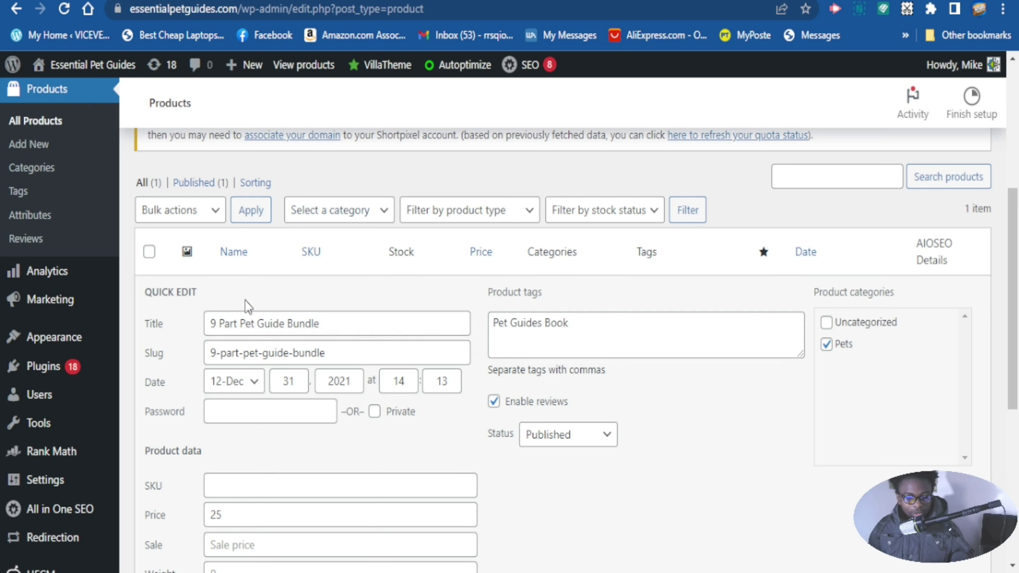
pyautogui.click(214, 212)
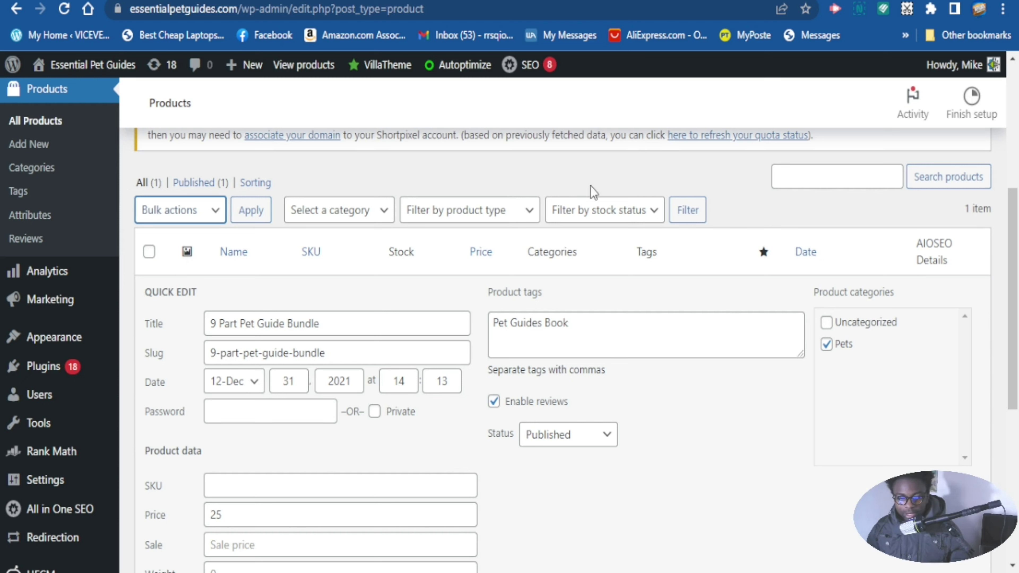
pyautogui.click(578, 338)
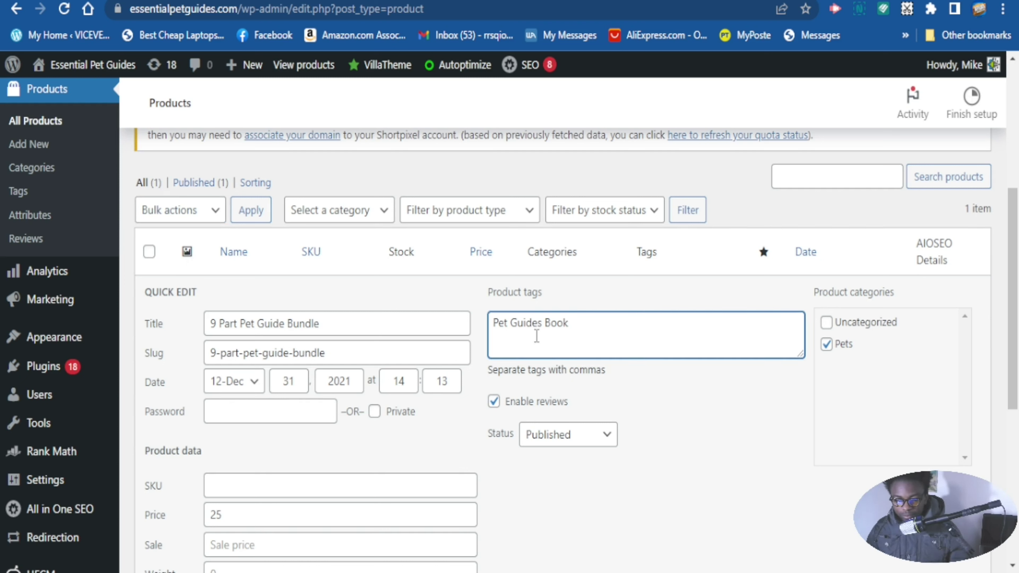
# Save the quick edit changes to the 9 Part Pet Guide Bundle and check its row in the product list
pyautogui.scroll(-4, 536, 337)
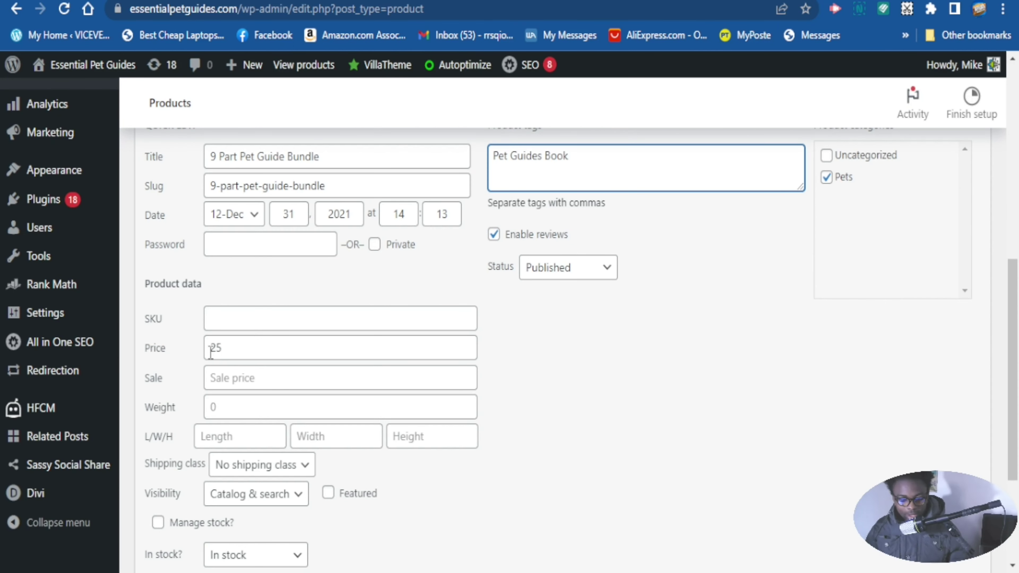
pyautogui.scroll(-4, 273, 354)
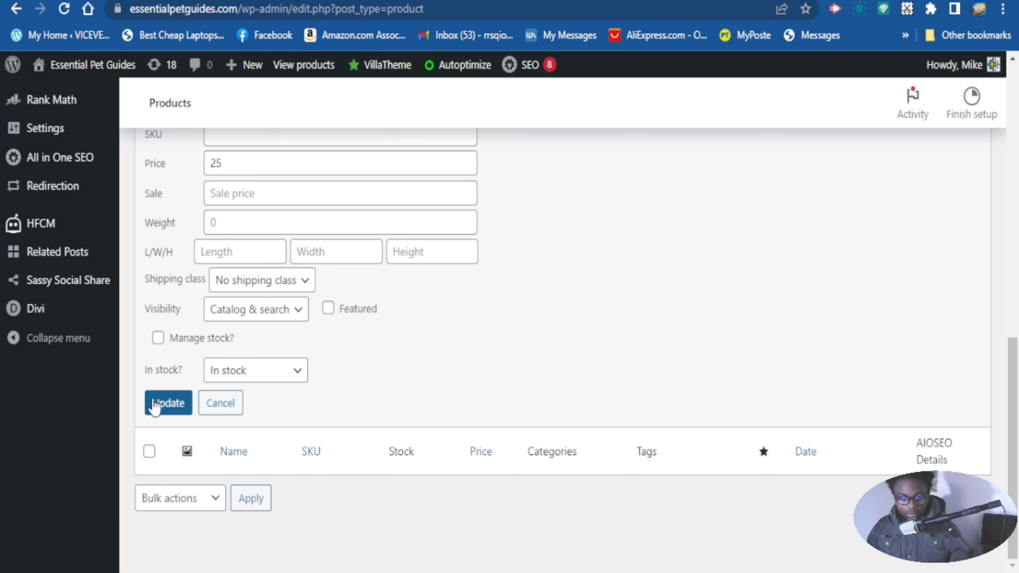
pyautogui.click(163, 409)
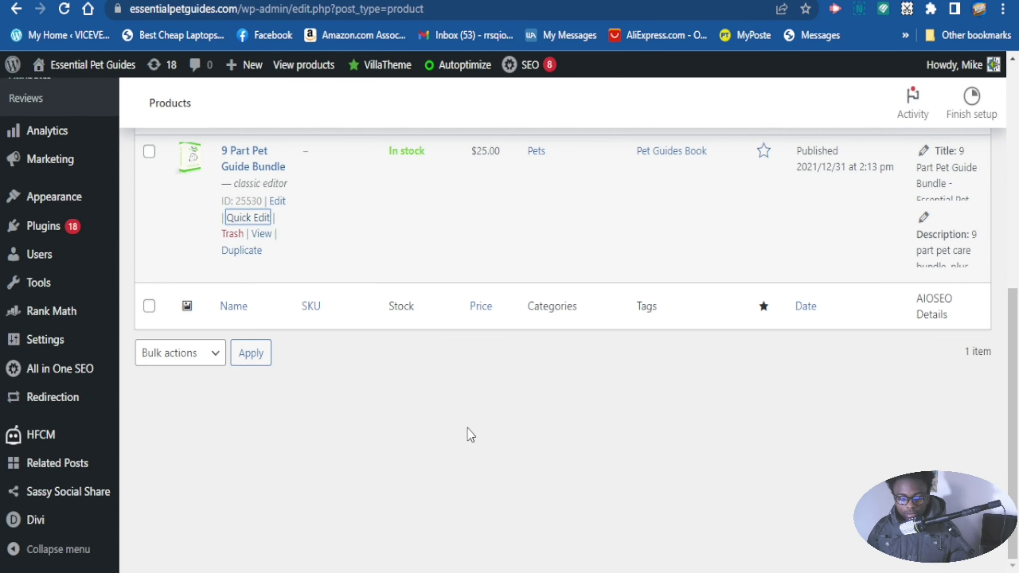
pyautogui.scroll(2, 471, 289)
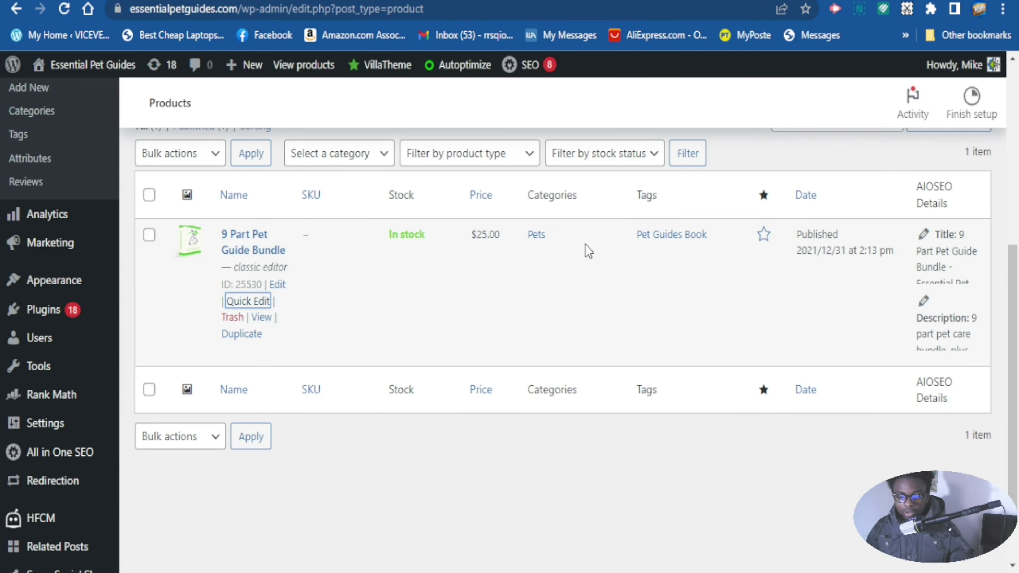
pyautogui.scroll(4, 613, 249)
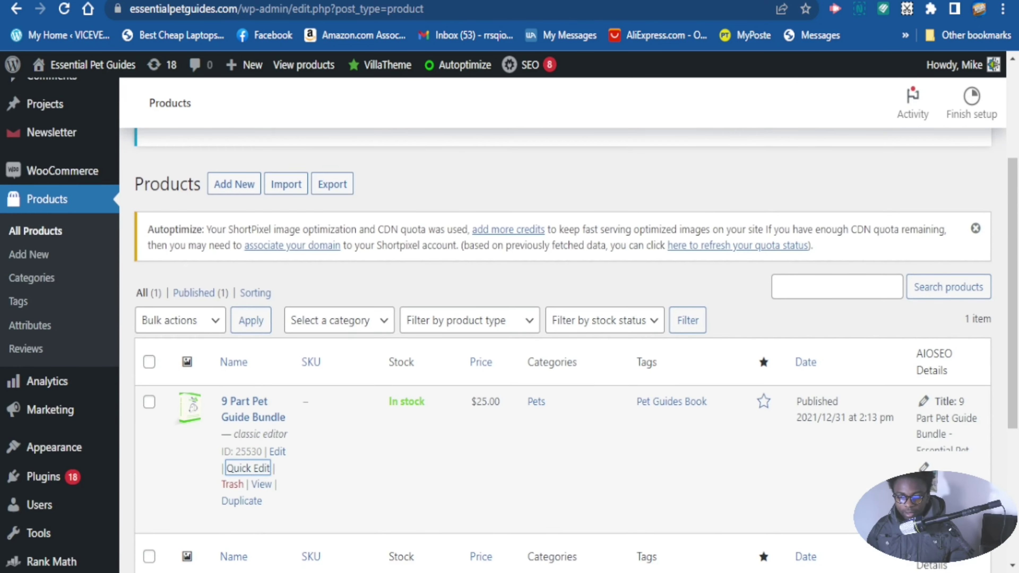
# Visit the live Essential Pet Guides home page and examine its sections and the price advertised on the bundle's buy button
pyautogui.scroll(4, 131, 176)
pyautogui.moveTo(85, 75)
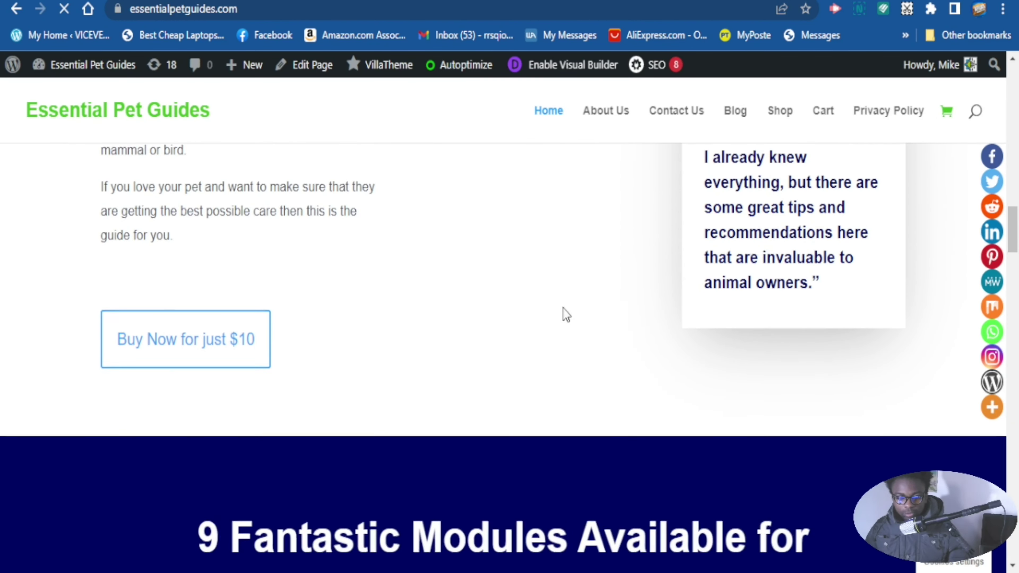
pyautogui.scroll(-2, 170, 339)
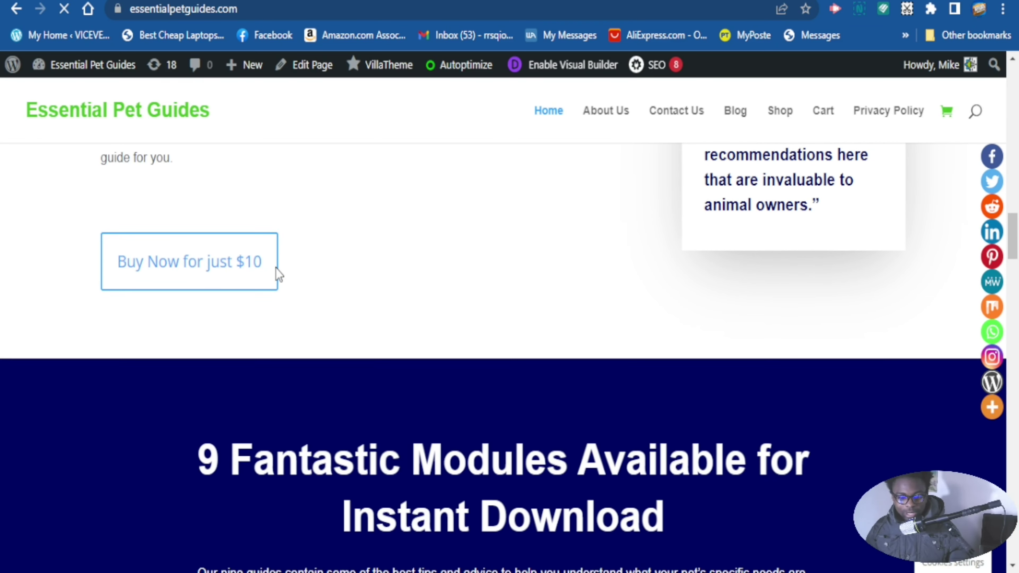
pyautogui.scroll(4, 275, 268)
pyautogui.scroll(4, 605, 184)
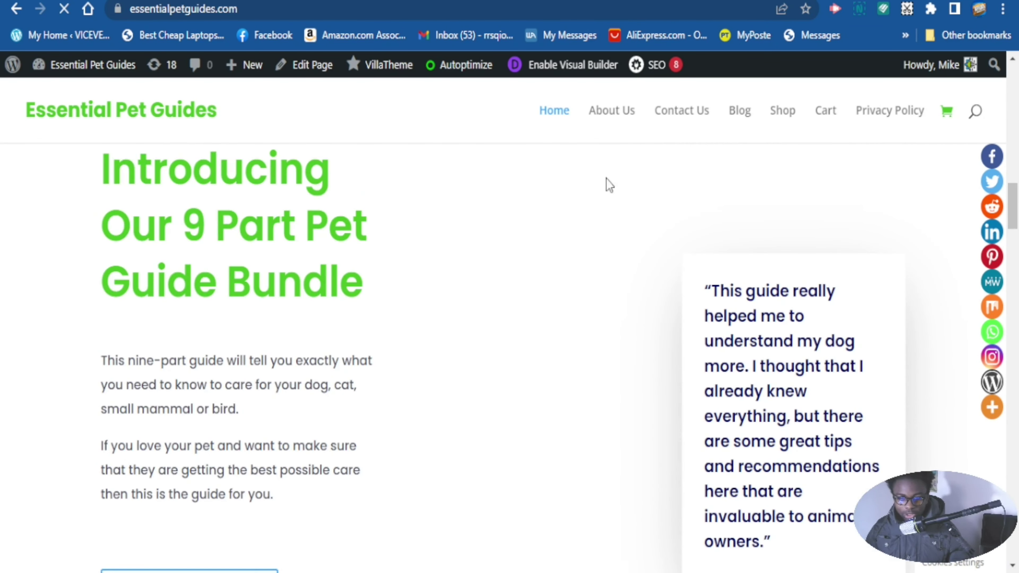
pyautogui.scroll(-2, 604, 180)
pyautogui.scroll(15, 538, 183)
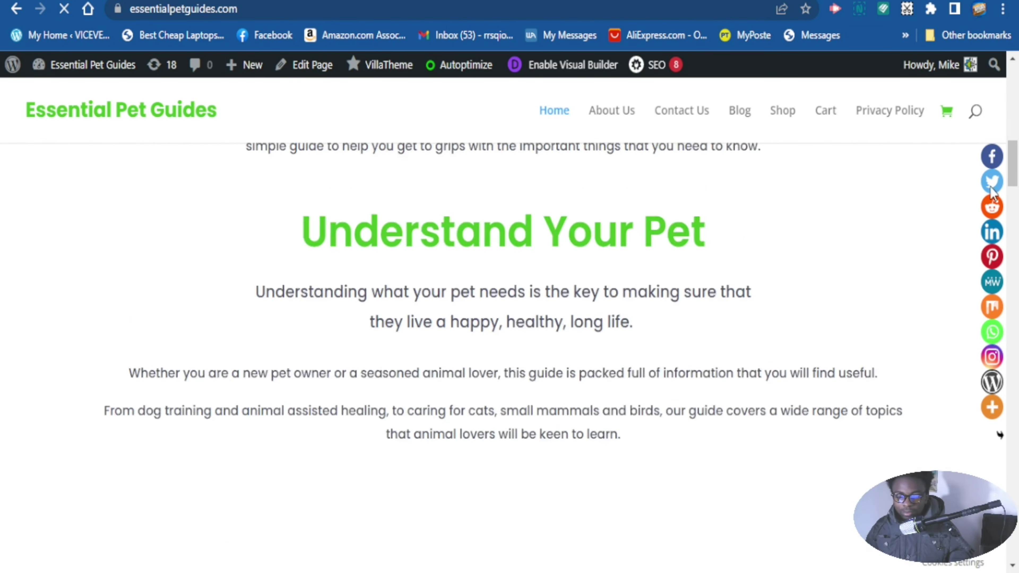
pyautogui.scroll(-4, 321, 197)
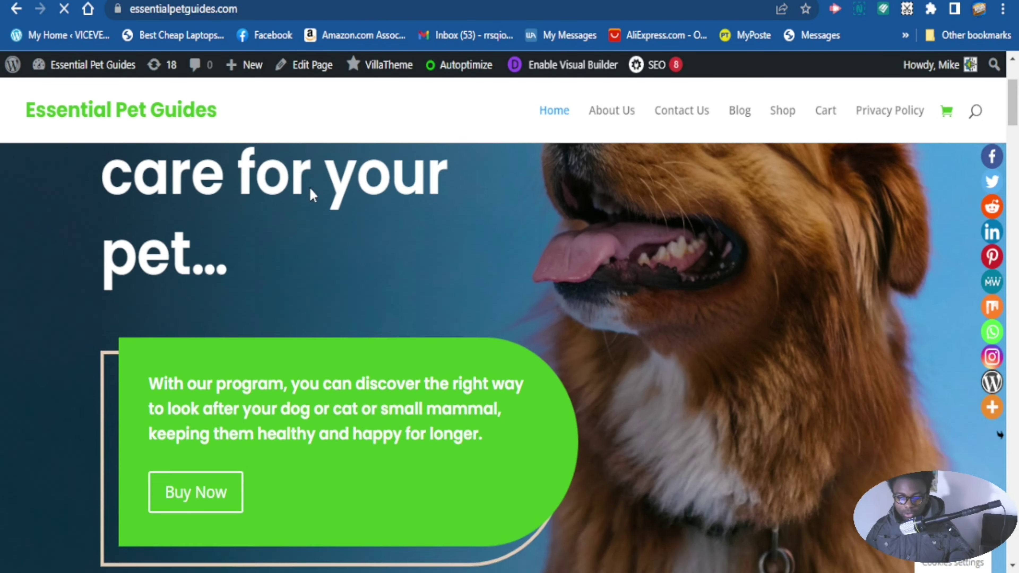
pyautogui.scroll(4, 281, 189)
pyautogui.scroll(-4, 257, 201)
pyautogui.scroll(-20, 287, 217)
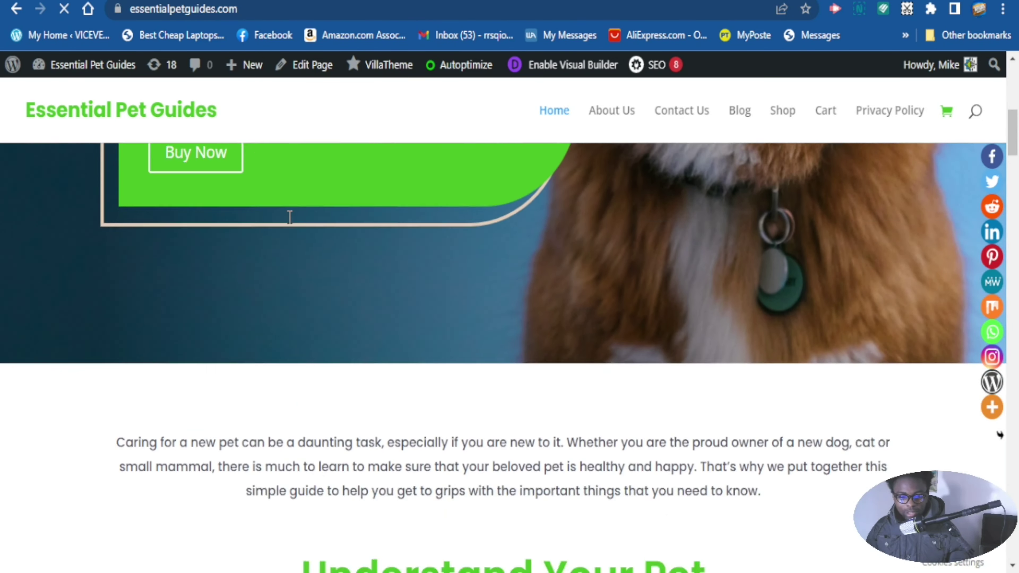
pyautogui.scroll(-10, 265, 298)
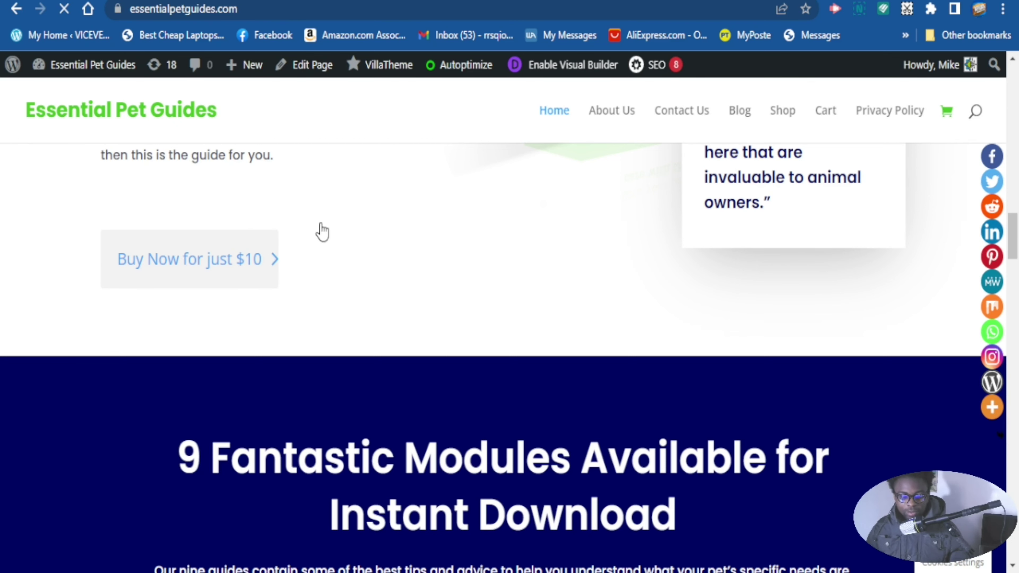
pyautogui.scroll(-4, 303, 261)
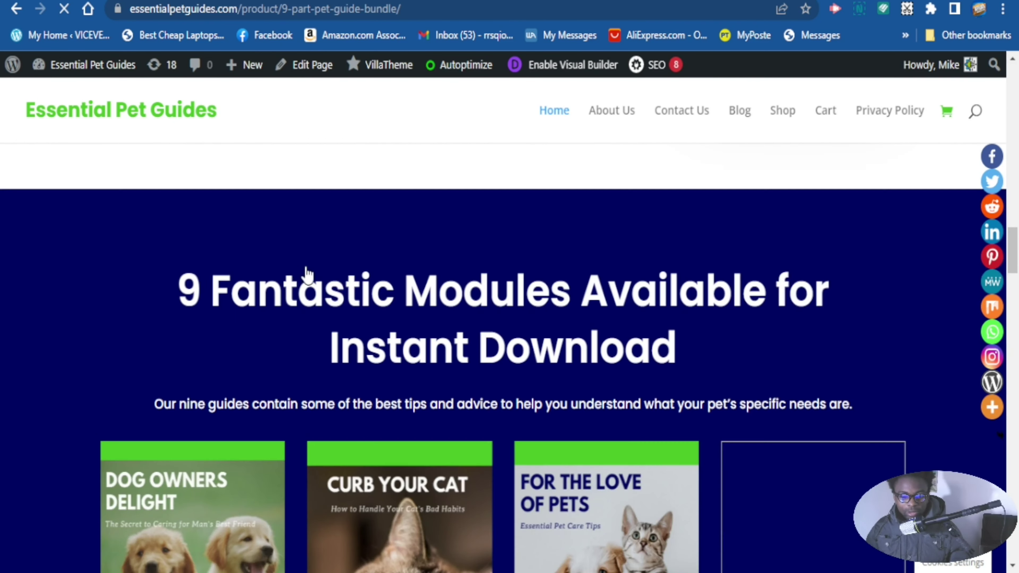
# Open the home page in the Divi Builder and set the Feature section's button text to "Buy Now for just $25"
pyautogui.scroll(4, 308, 274)
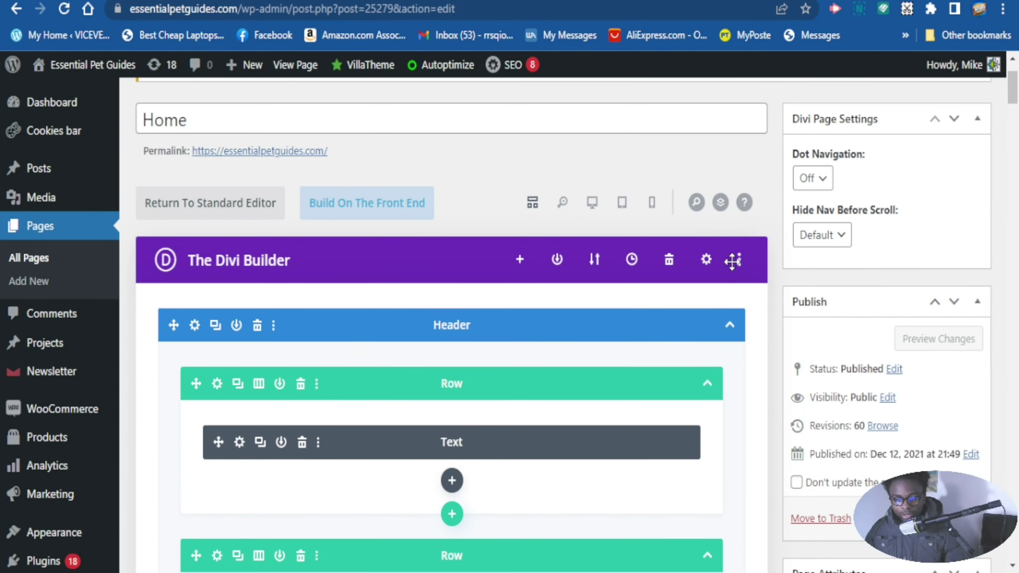
pyautogui.scroll(-10, 718, 286)
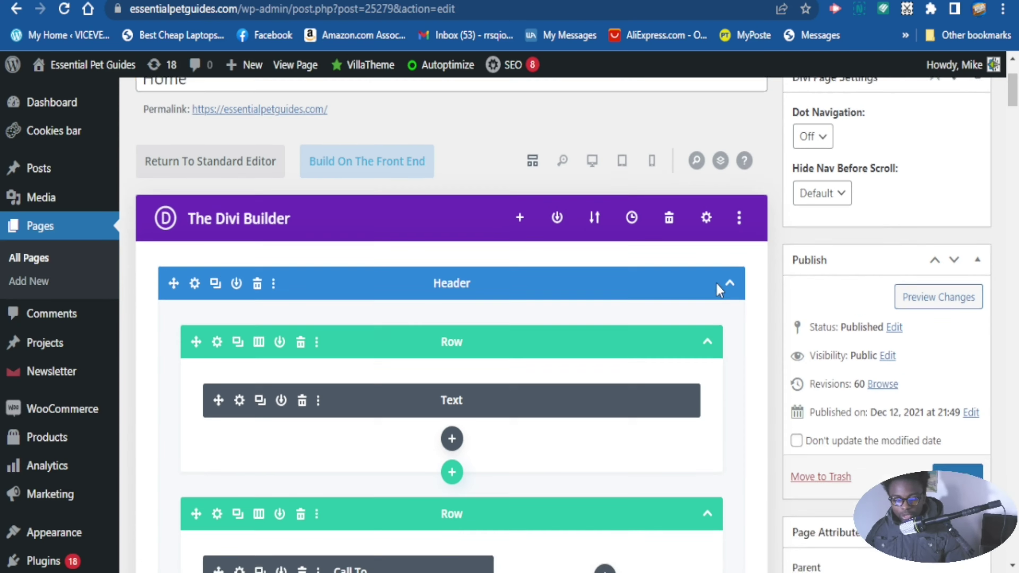
pyautogui.scroll(-5, 709, 285)
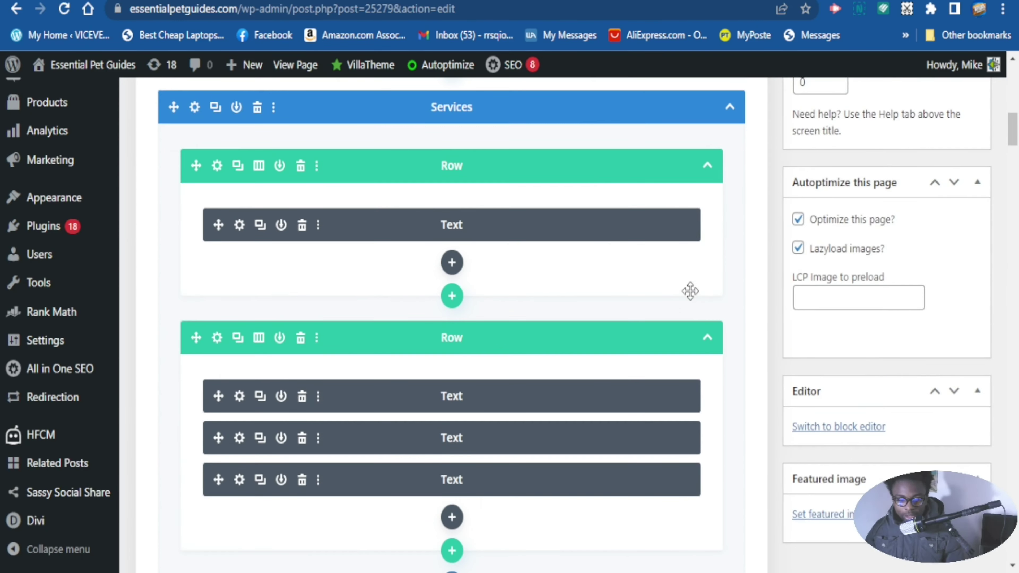
pyautogui.scroll(8, 610, 294)
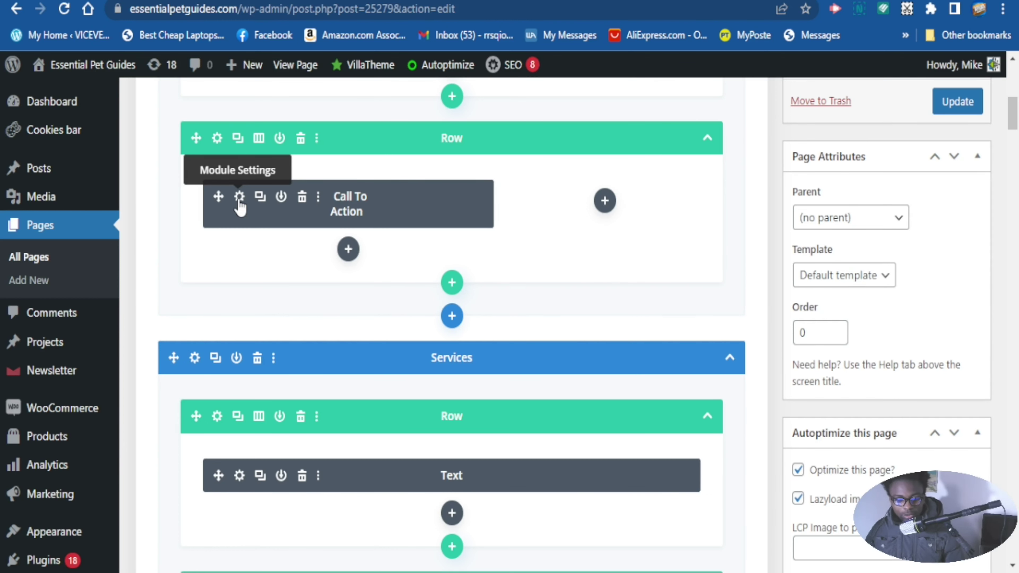
pyautogui.scroll(-4, 541, 266)
pyautogui.scroll(4, 541, 266)
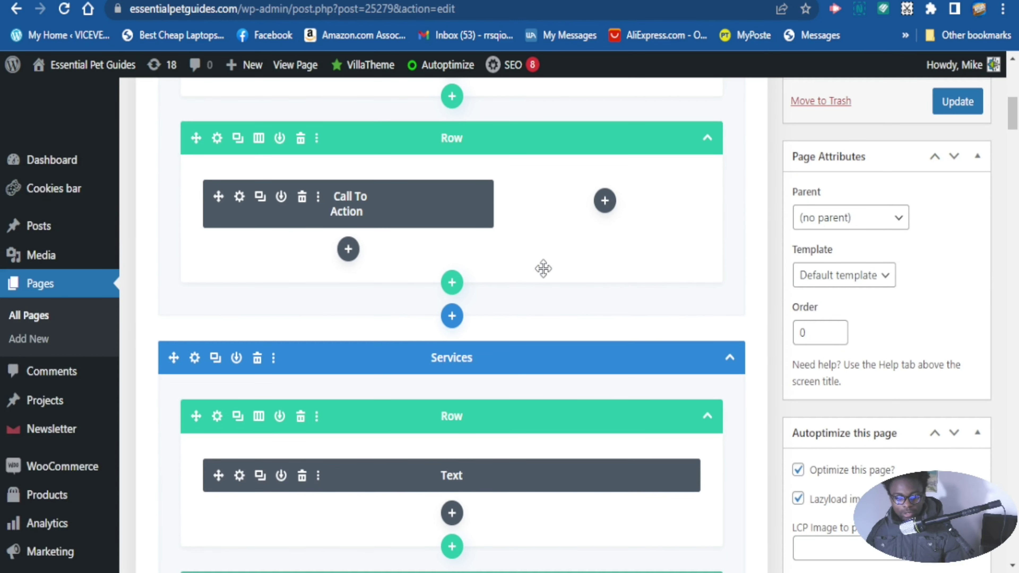
pyautogui.scroll(-5, 543, 267)
pyautogui.scroll(-7, 543, 267)
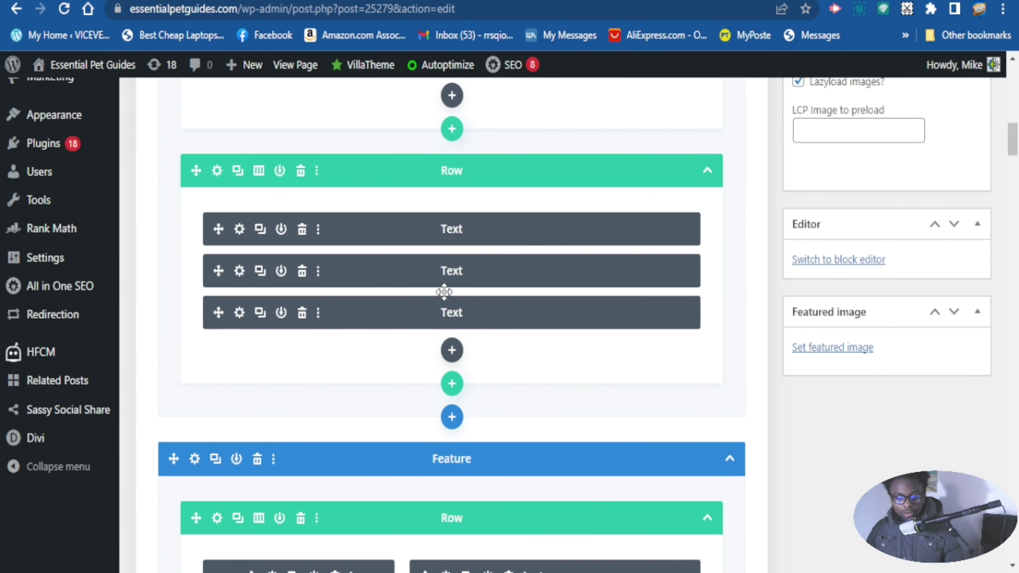
pyautogui.scroll(-8, 421, 311)
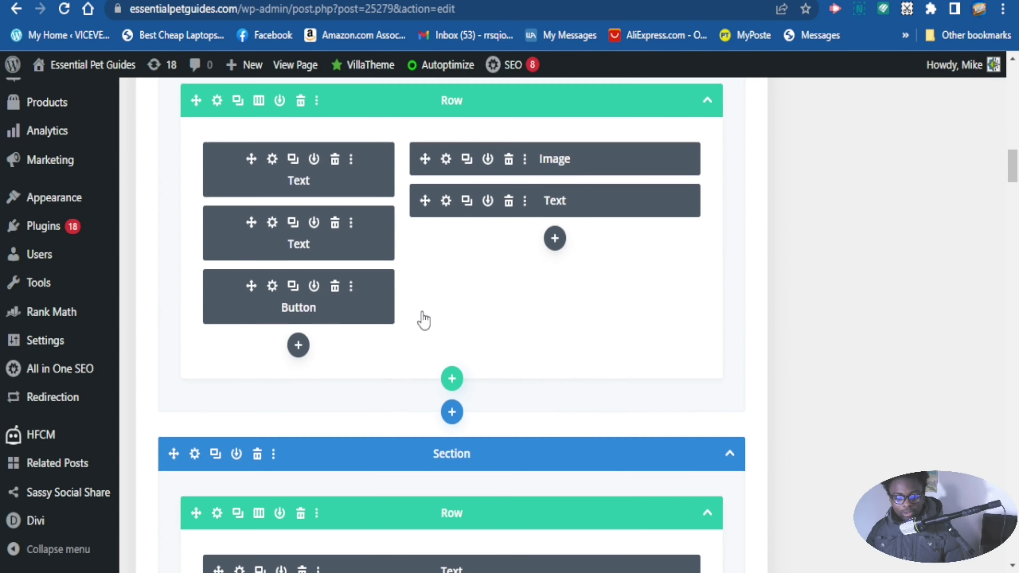
pyautogui.click(272, 294)
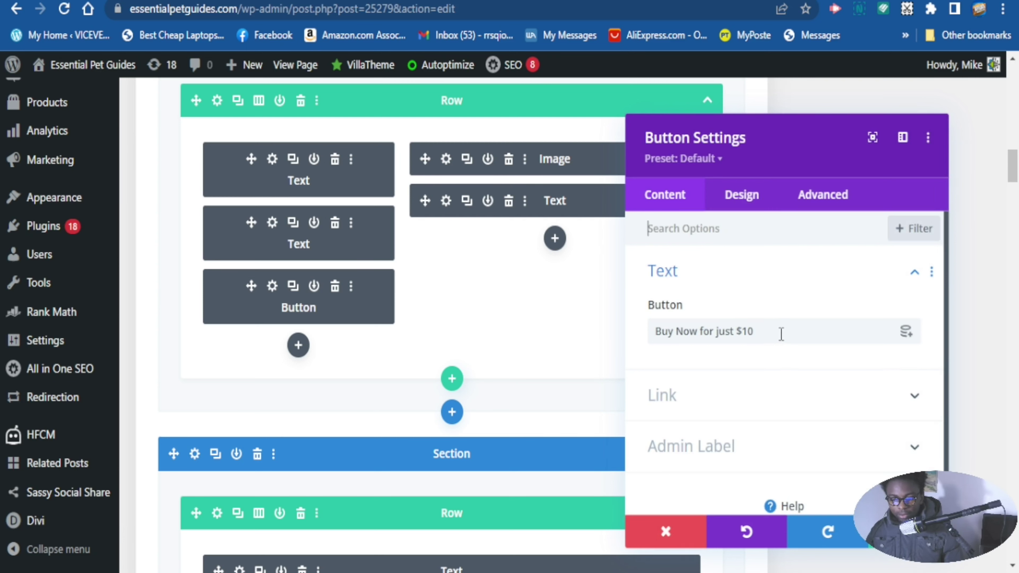
pyautogui.click(764, 331)
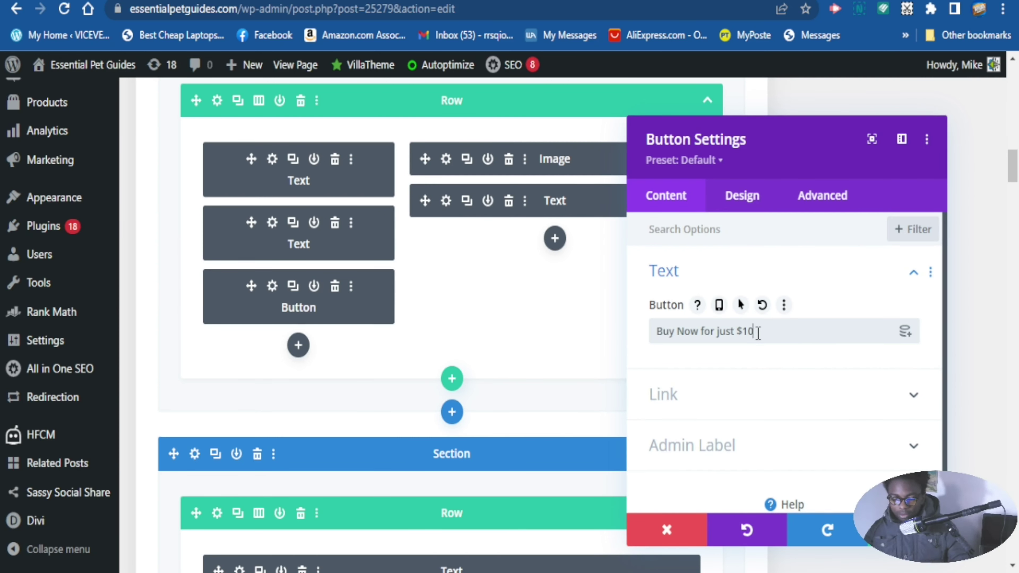
pyautogui.press('BackSpace')
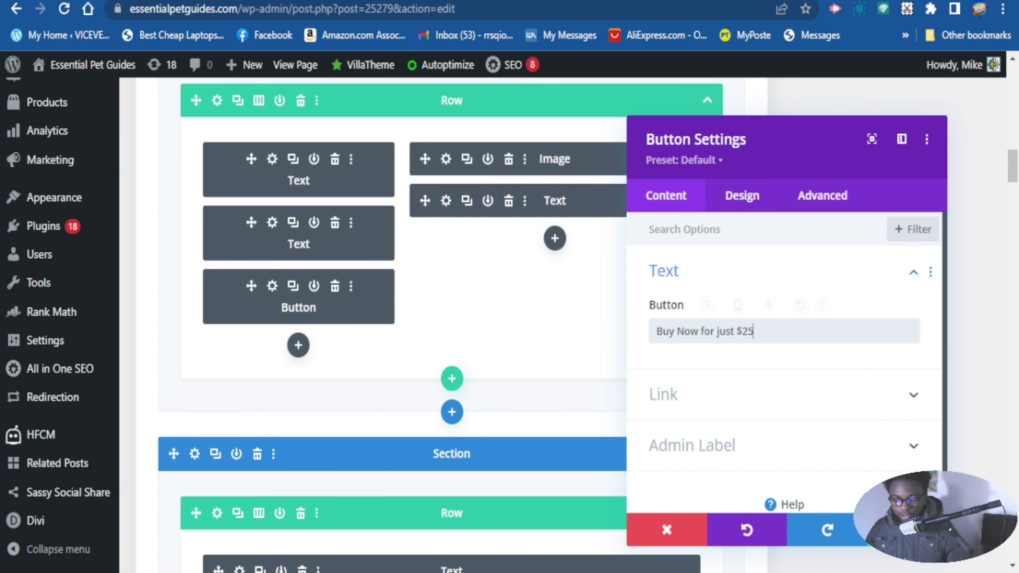
pyautogui.press('Escape')
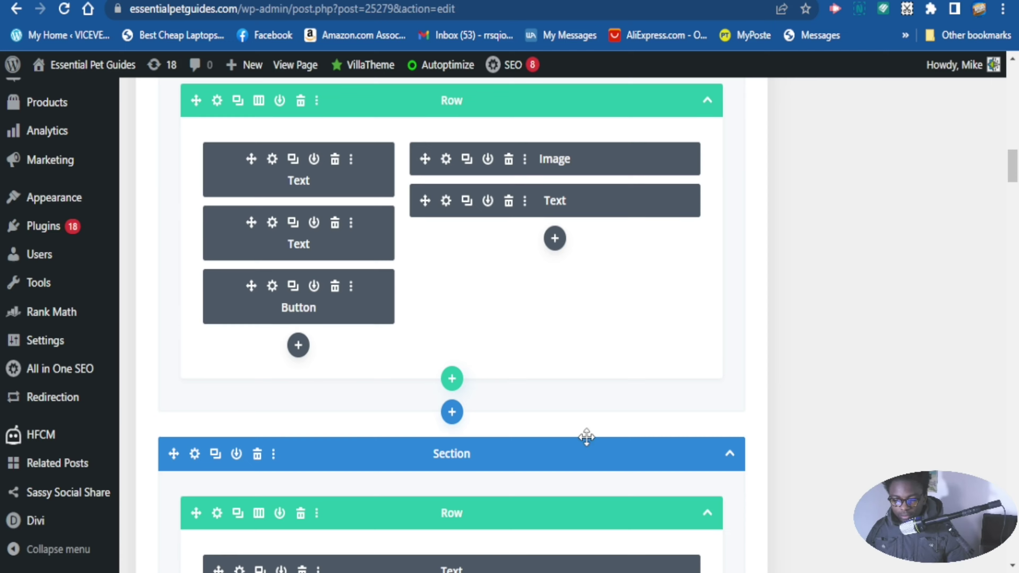
# Update the published Home page so the new buy button text is saved
pyautogui.scroll(-15, 587, 437)
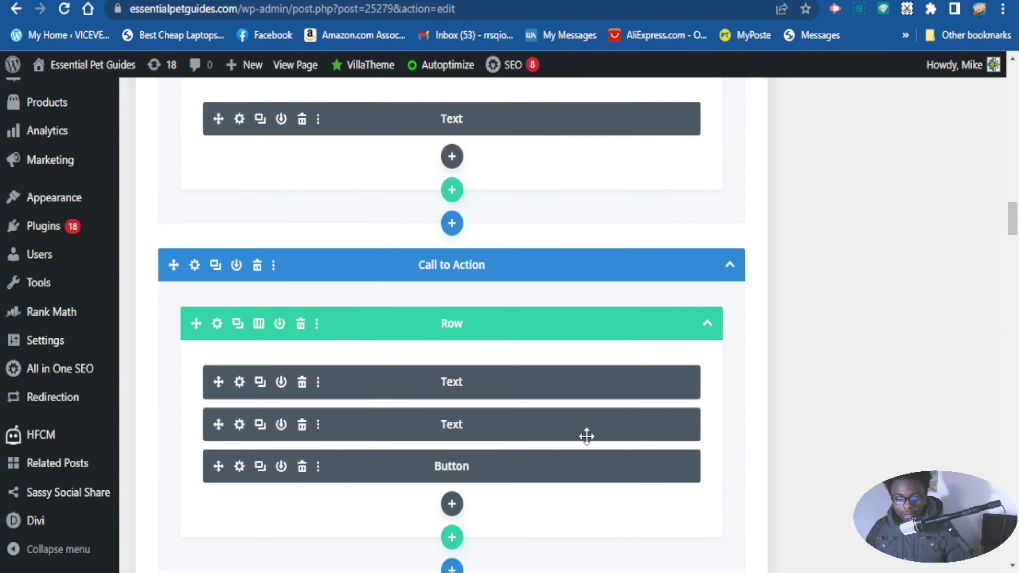
pyautogui.scroll(-20, 586, 437)
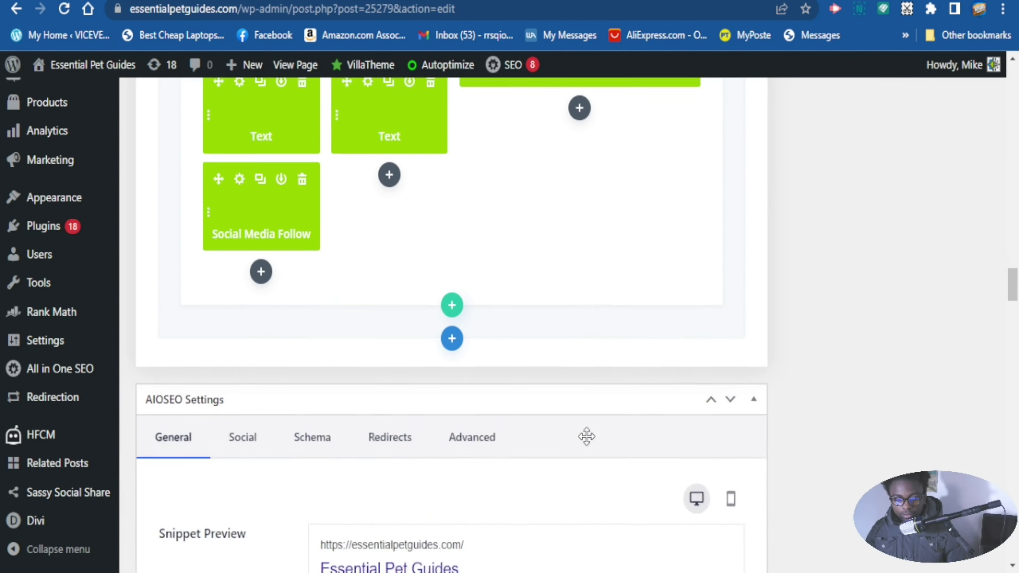
pyautogui.scroll(-10, 586, 437)
pyautogui.scroll(-4, 587, 439)
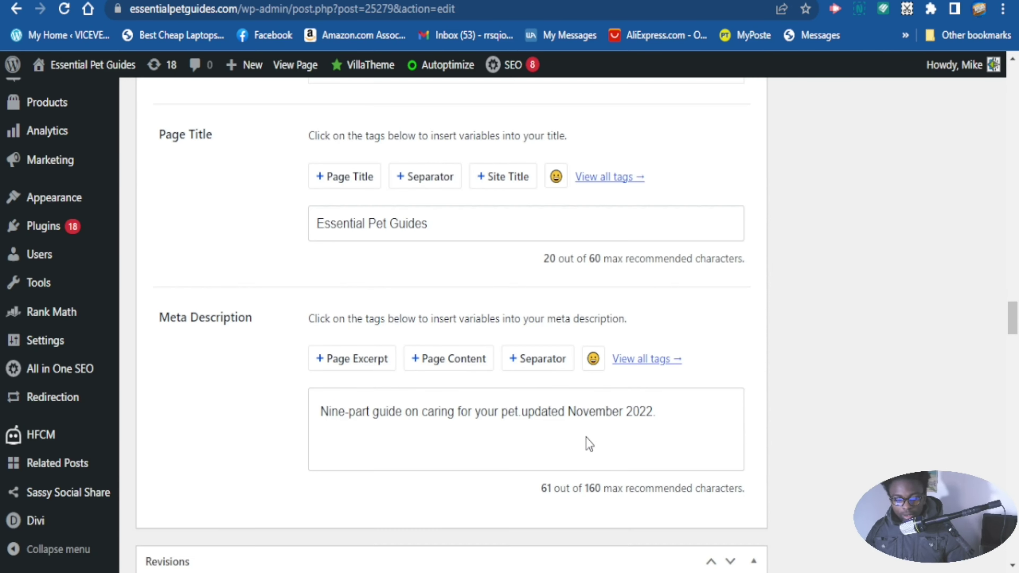
pyautogui.scroll(-8, 588, 443)
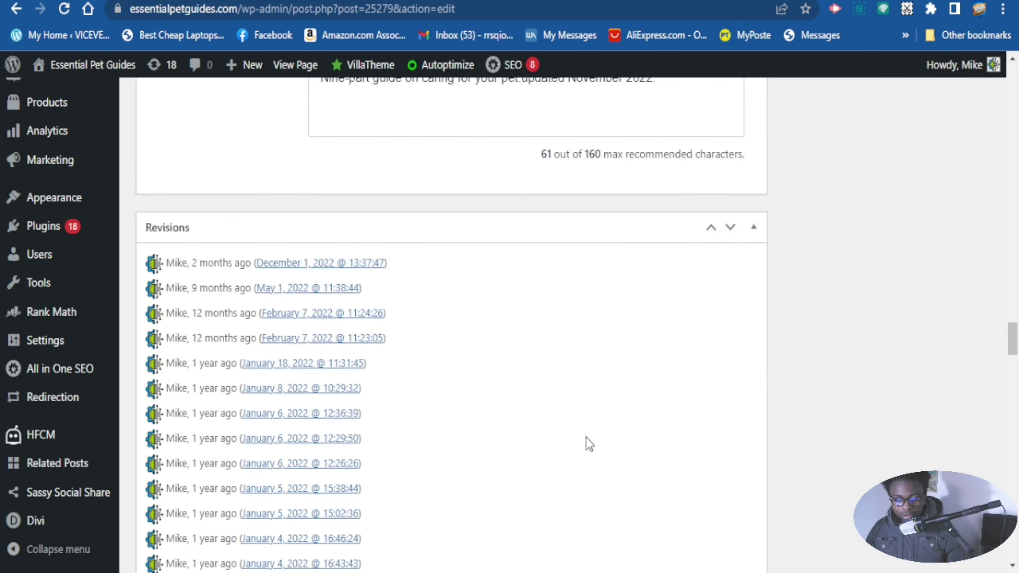
pyautogui.scroll(5, 588, 441)
pyautogui.scroll(-12, 594, 441)
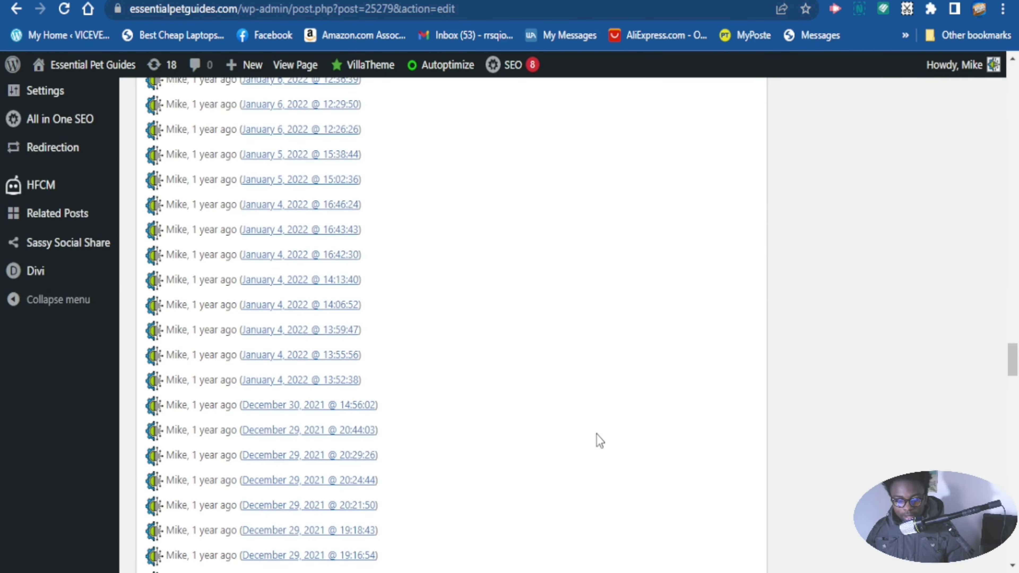
pyautogui.scroll(10, 1012, 317)
pyautogui.scroll(-6, 1014, 315)
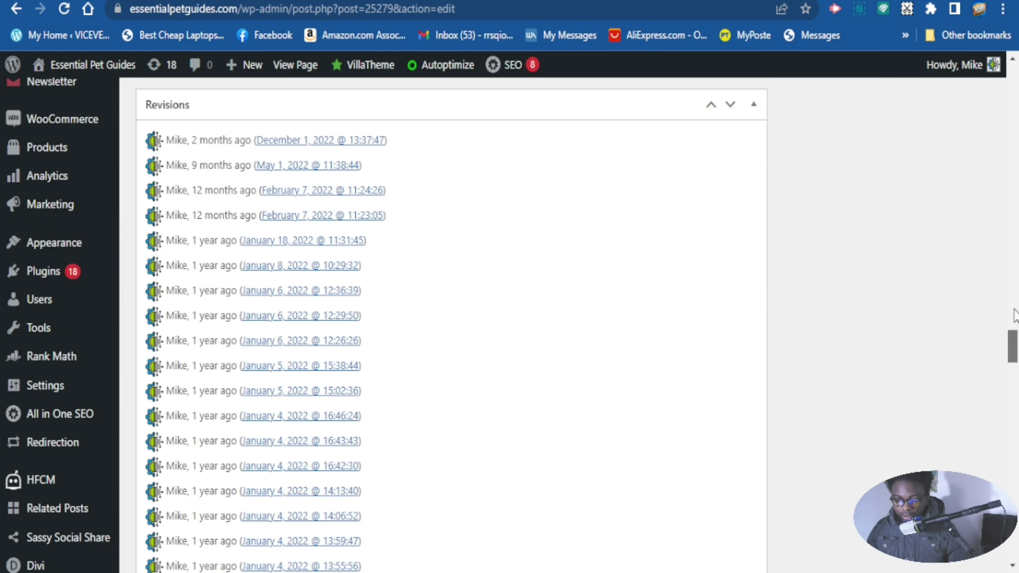
pyautogui.scroll(20, 1015, 345)
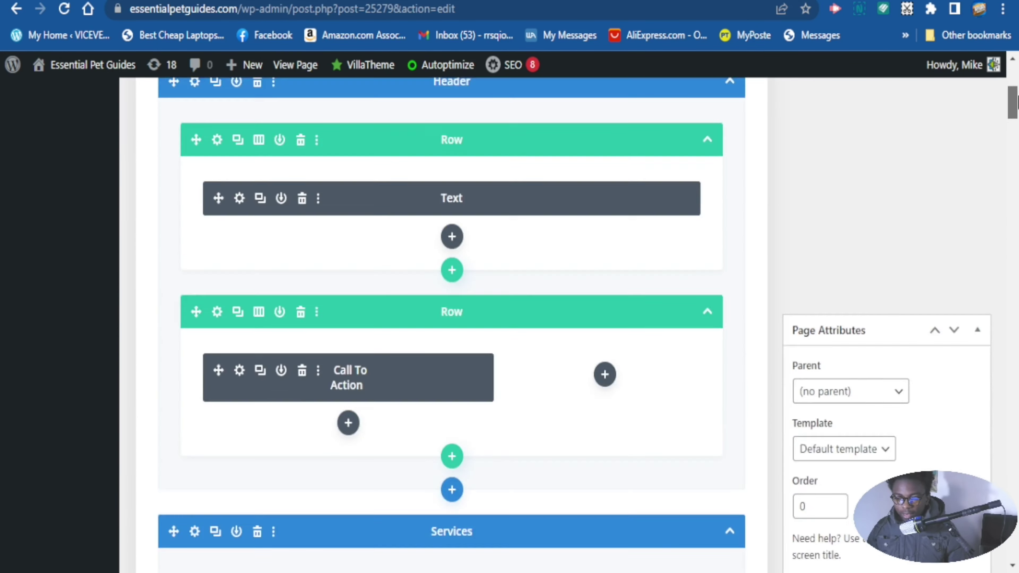
pyautogui.scroll(-4, 812, 305)
pyautogui.scroll(2, 922, 455)
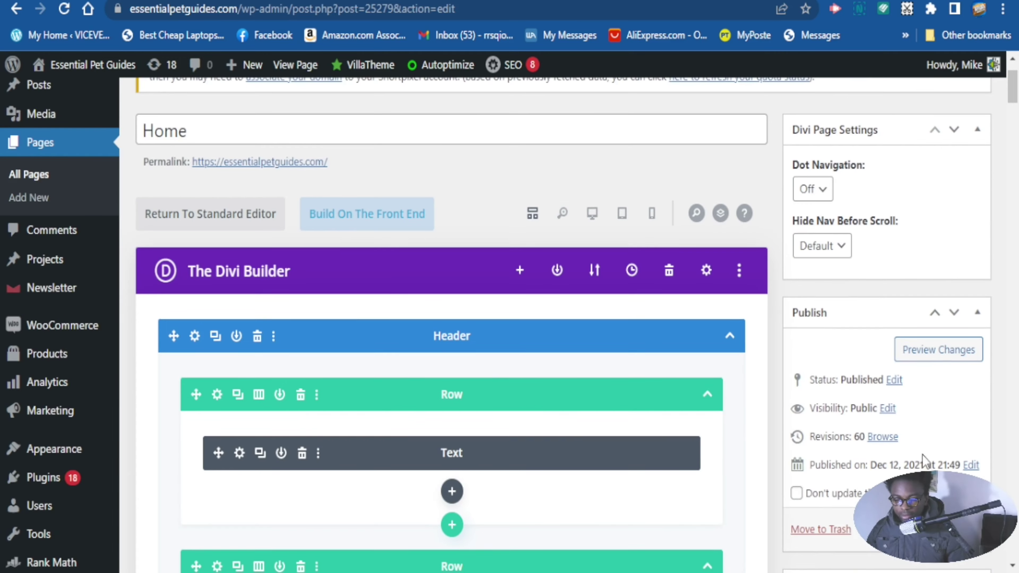
pyautogui.click(955, 509)
# View the updated home page live and check the buy button's text in the 9 Part Pet Guide Bundle section
pyautogui.click(222, 239)
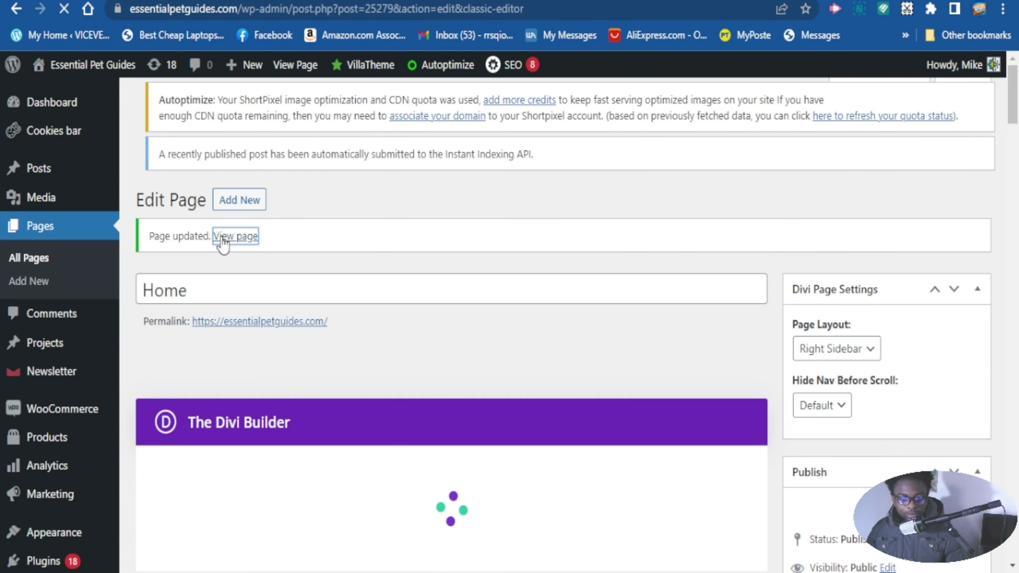
pyautogui.scroll(-10, 278, 286)
pyautogui.scroll(5, 278, 291)
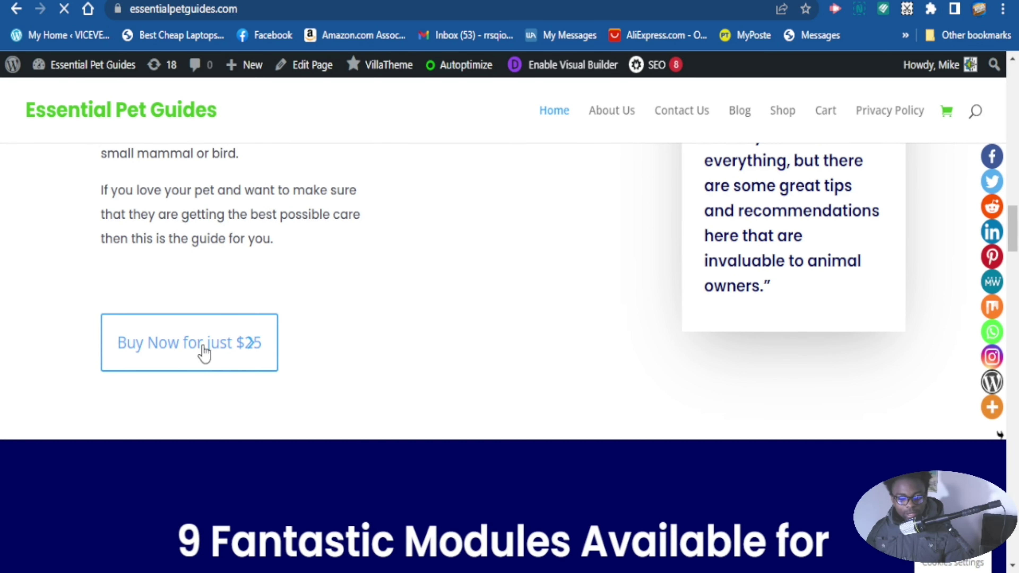
pyautogui.scroll(-2, 248, 346)
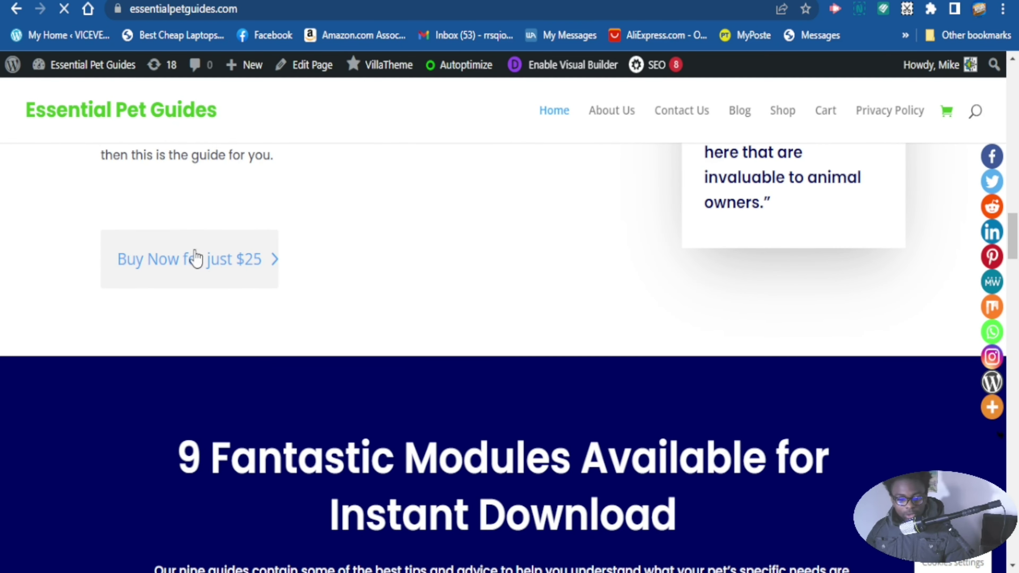
pyautogui.scroll(6, 193, 257)
pyautogui.scroll(6, 397, 257)
pyautogui.scroll(-6, 607, 314)
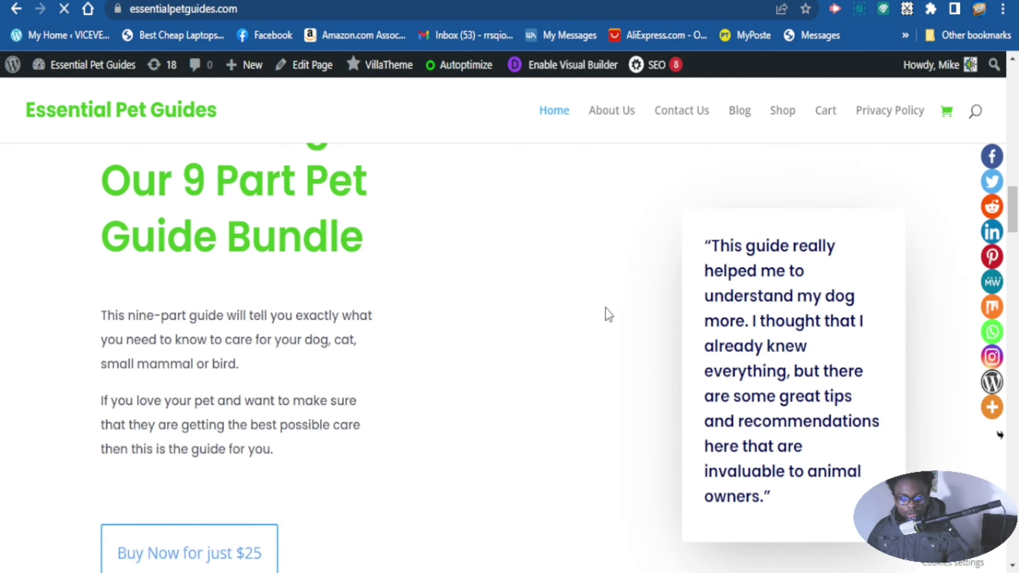
pyautogui.scroll(6, 172, 176)
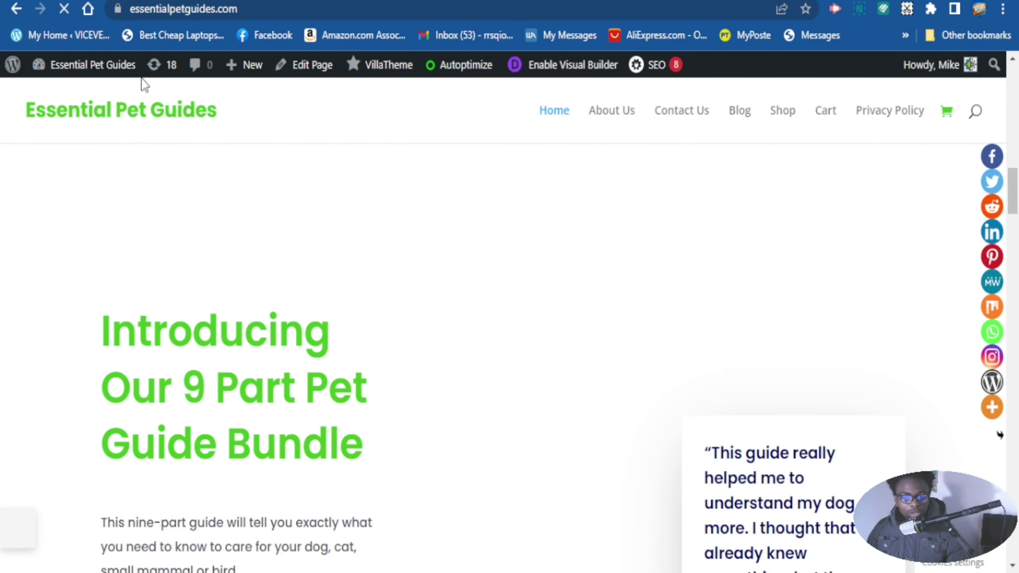
pyautogui.scroll(-6, 281, 281)
pyautogui.scroll(-4, 292, 287)
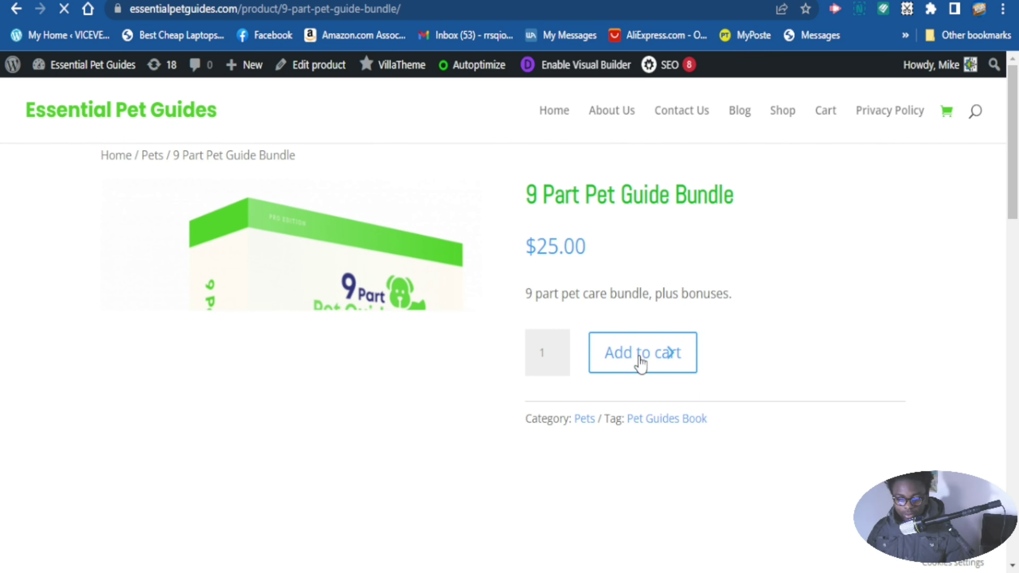
# Examine the 9 Part Pet Guide Bundle's live product page, covering its price, purchase area and the module list in the description
pyautogui.scroll(-2, 689, 289)
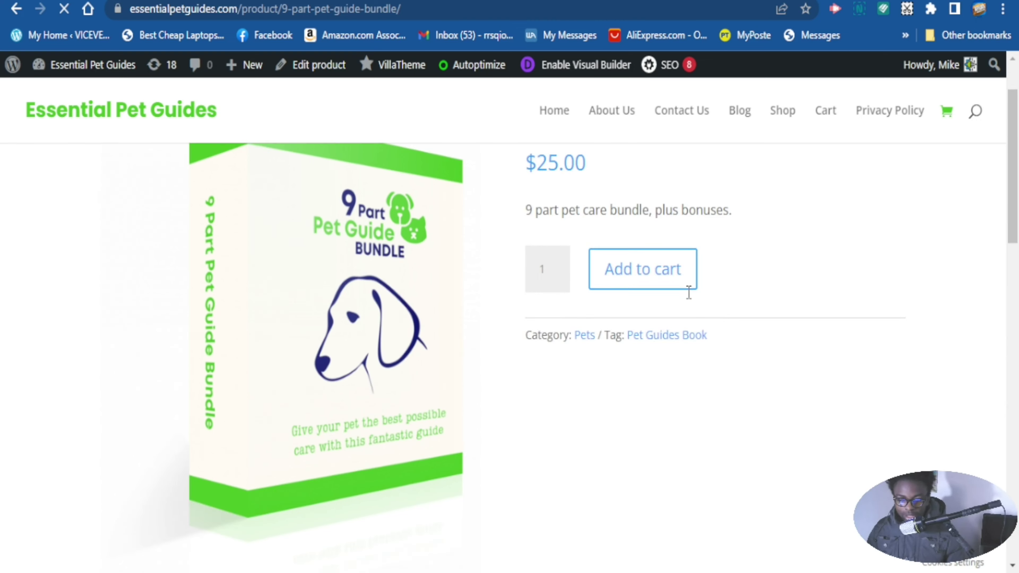
pyautogui.scroll(2, 686, 289)
pyautogui.scroll(-15, 673, 305)
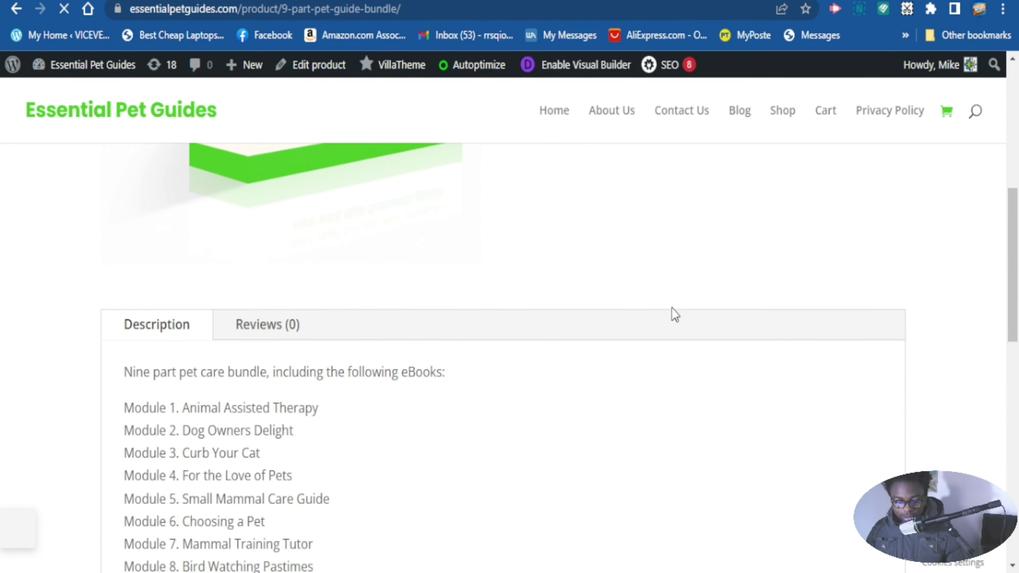
pyautogui.scroll(-1, 674, 320)
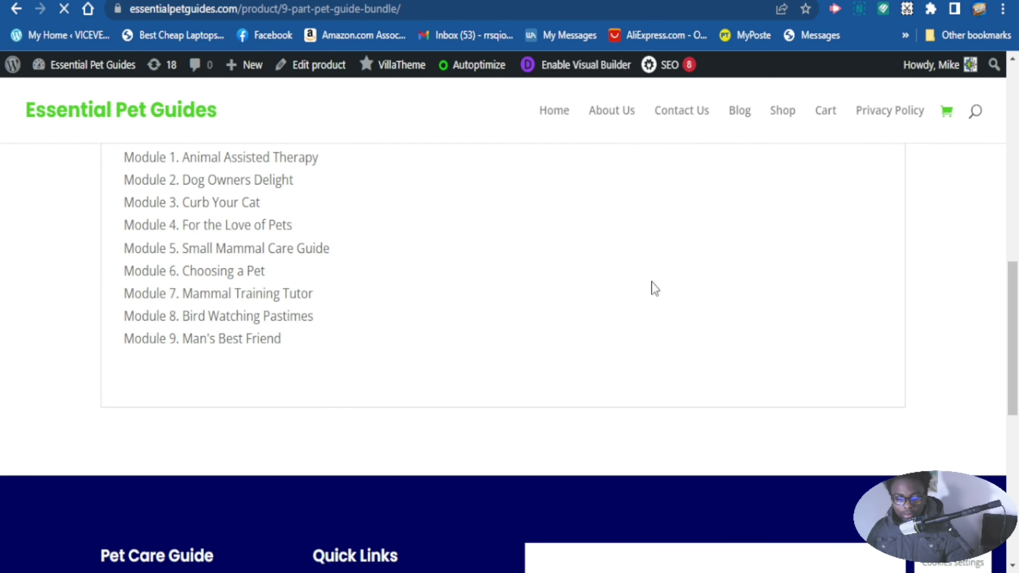
pyautogui.scroll(17, 654, 288)
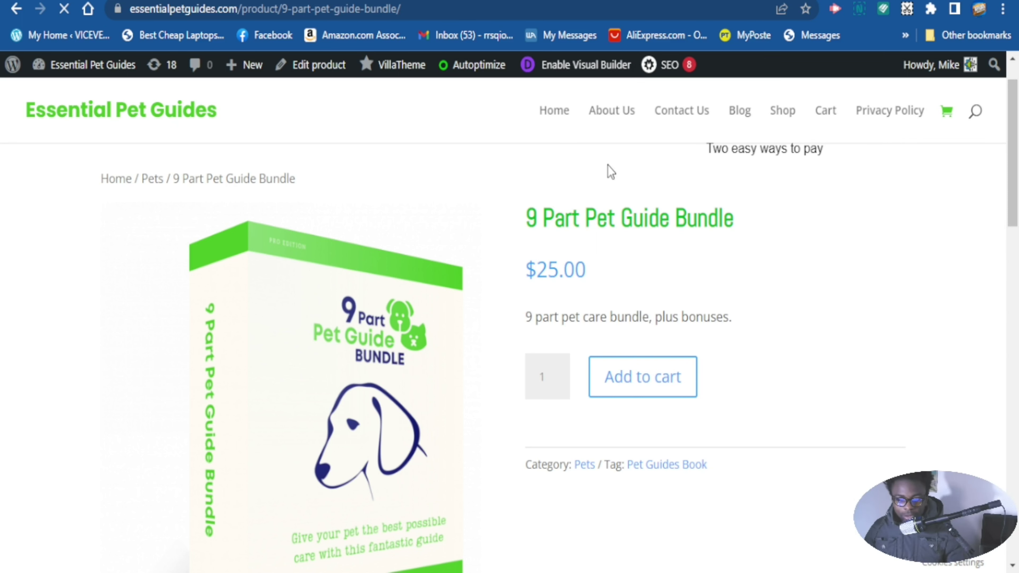
pyautogui.scroll(-1, 608, 165)
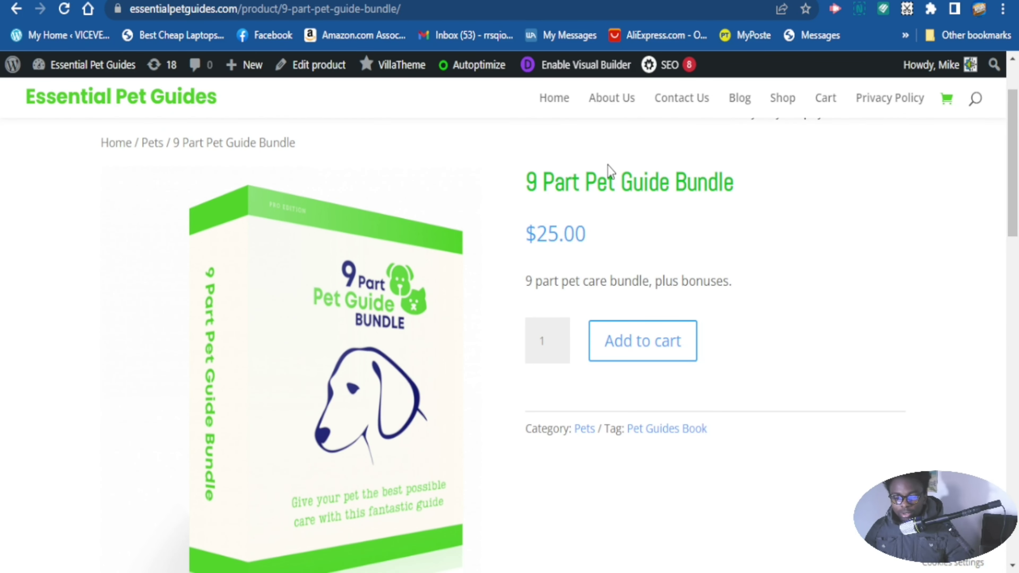